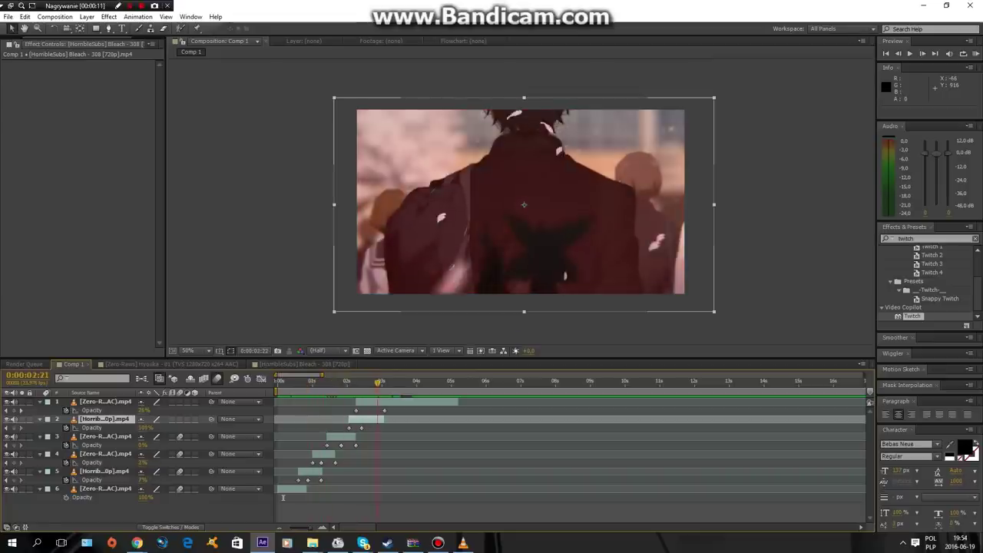
Save the project, dismiss the save dialog, and begin adding a new layer.
key(ctrl+s)
key(Escape)
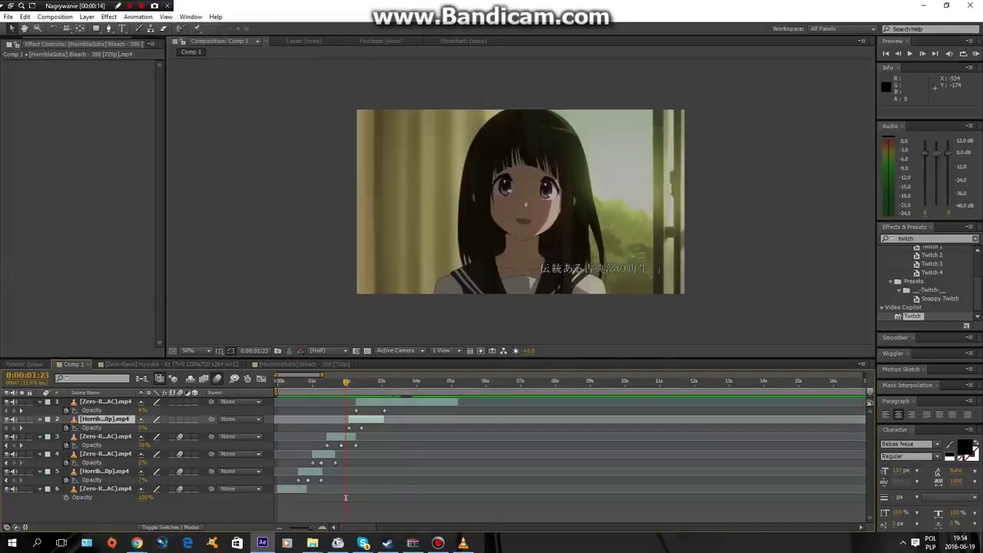
key(alt+l)
Create a black solid above the clips and trim its out point to about 3 seconds.
key(n)
key(s)
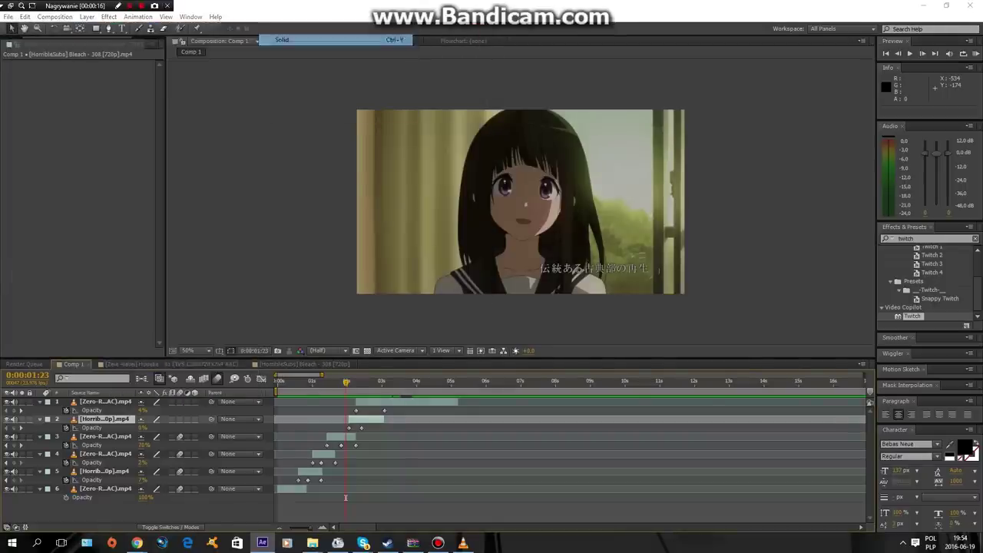
key(Return)
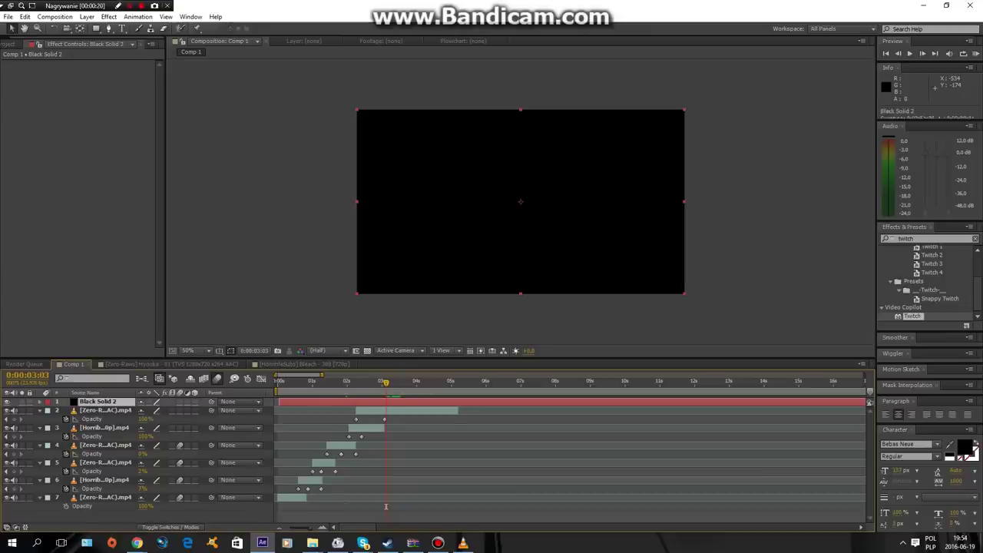
key(alt+])
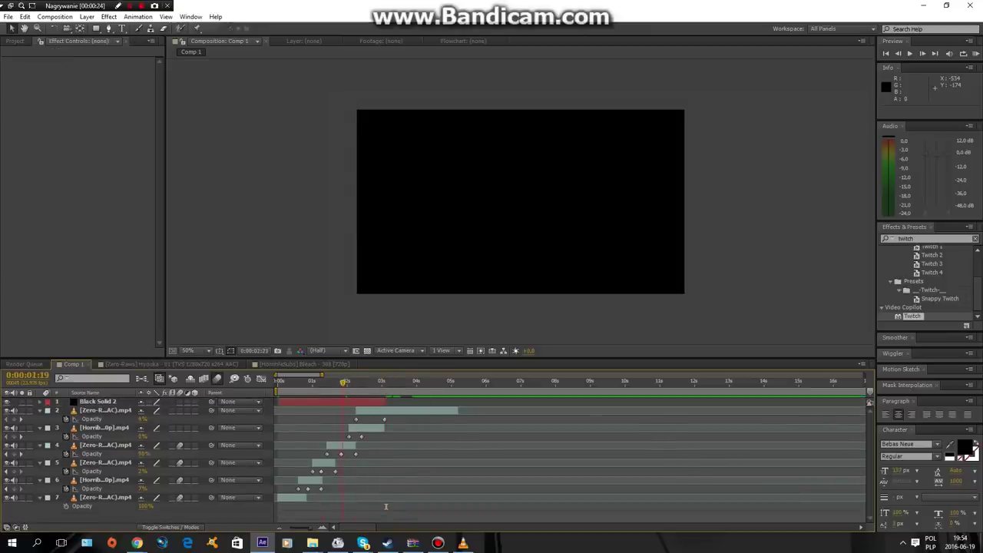
key(ctrl+Up)
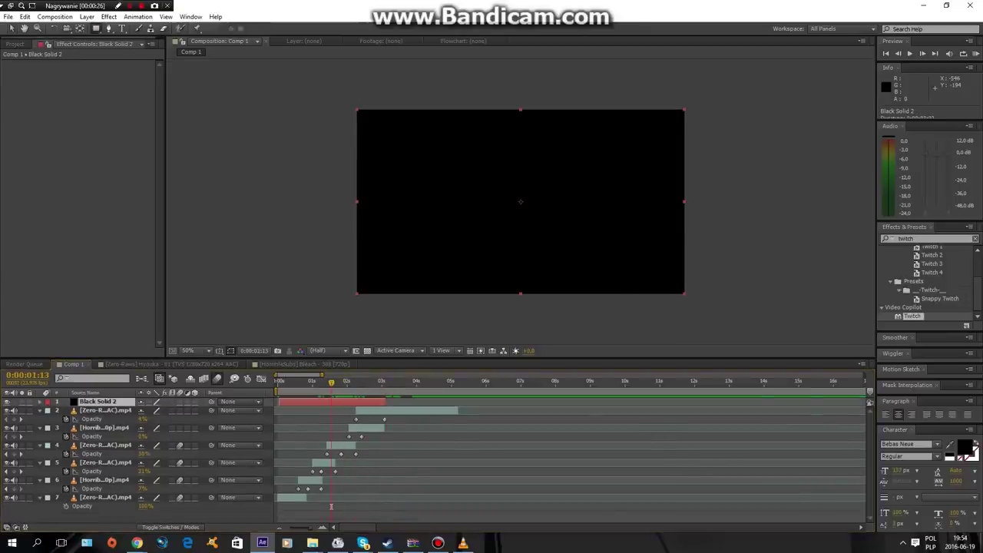
Mask the solid to the top half and paste an inverted-mask copy covering the bottom.
drag(356, 111, 686, 221)
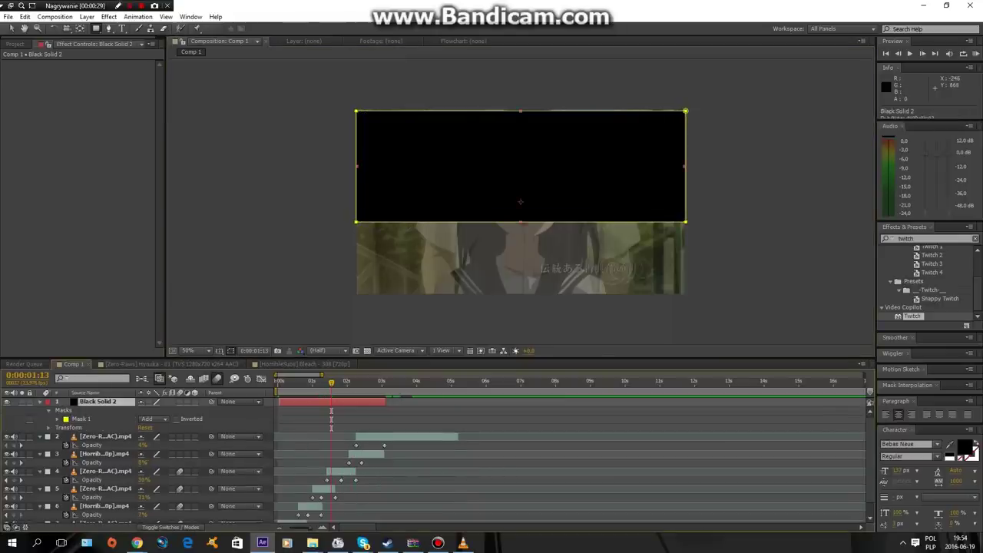
key(ctrl+v)
key(m)
key(ctrl+shift+i)
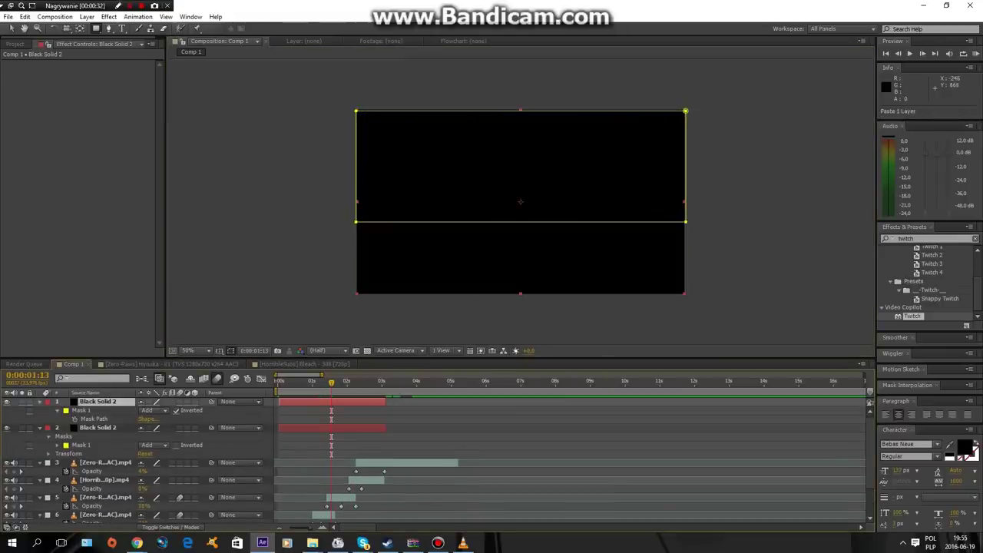
key(Home)
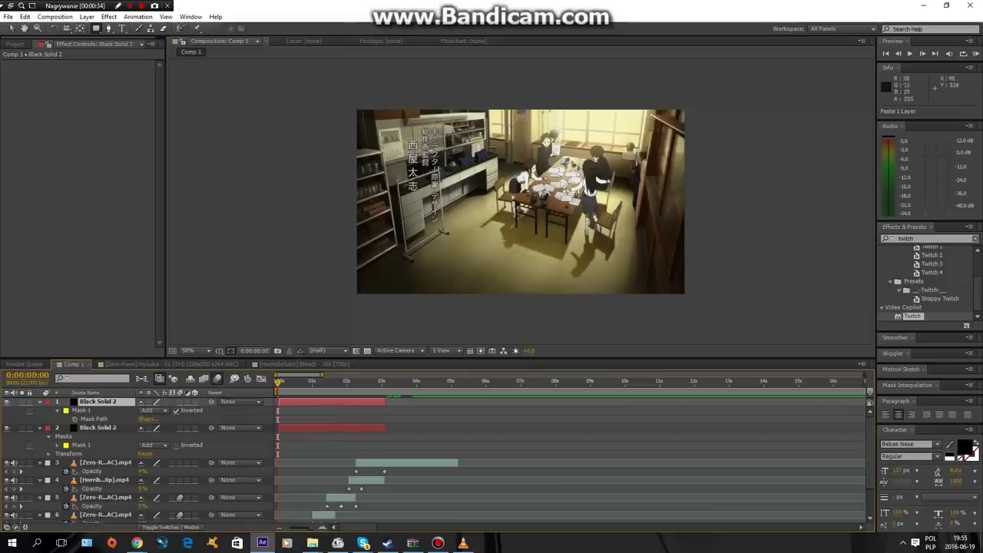
key(p)
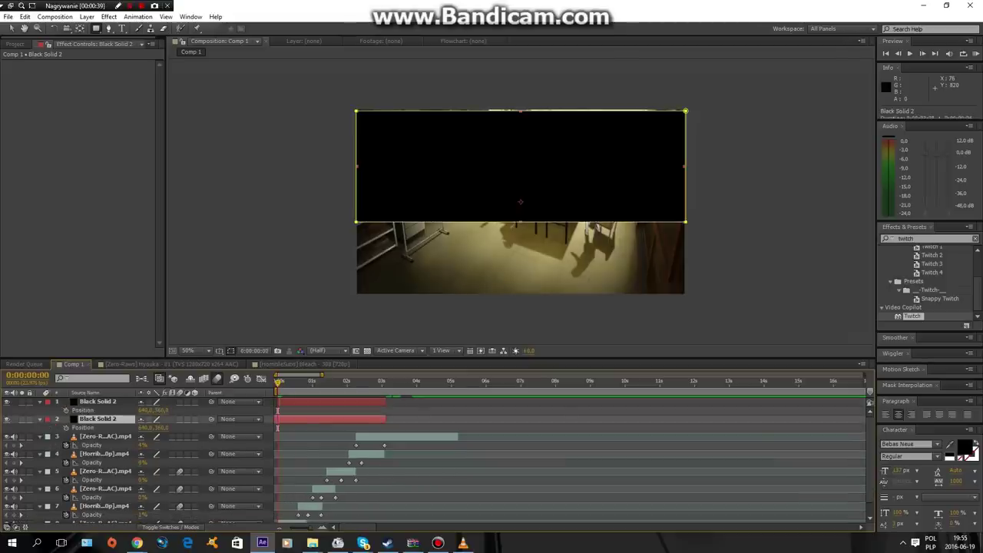
Reposition the two black bars, sliding the upper bar up out of the frame.
click(98, 401)
key(shift+m)
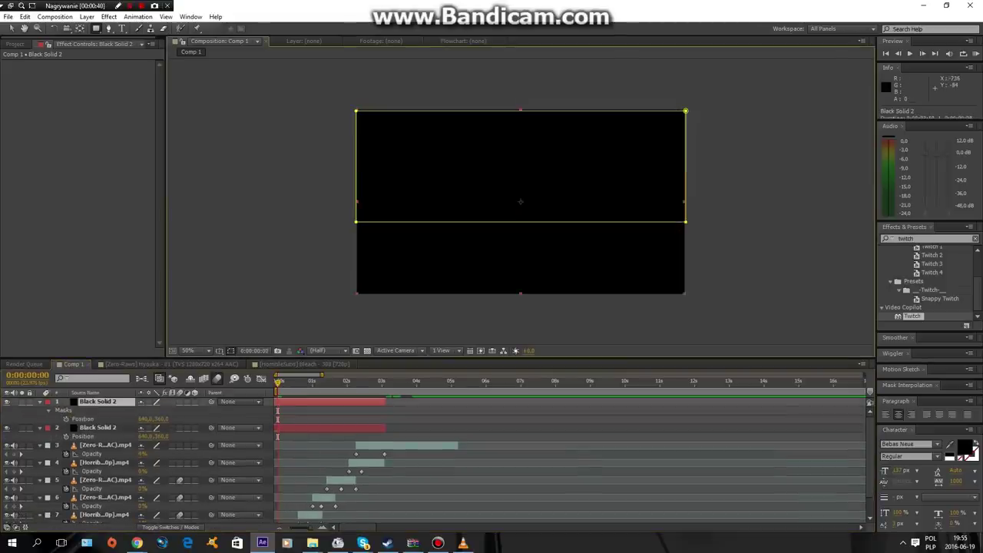
drag(576, 172, 586, 79)
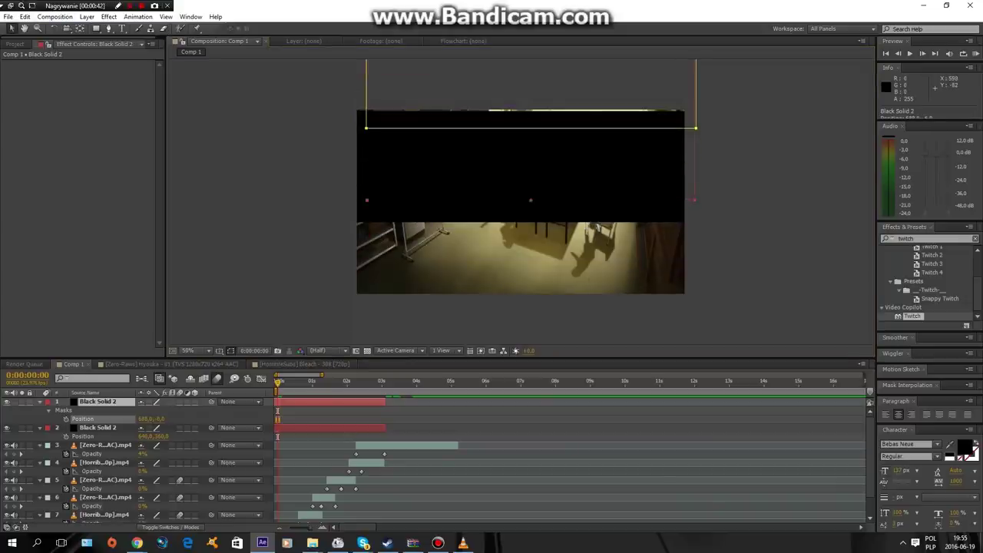
drag(503, 82, 499, 247)
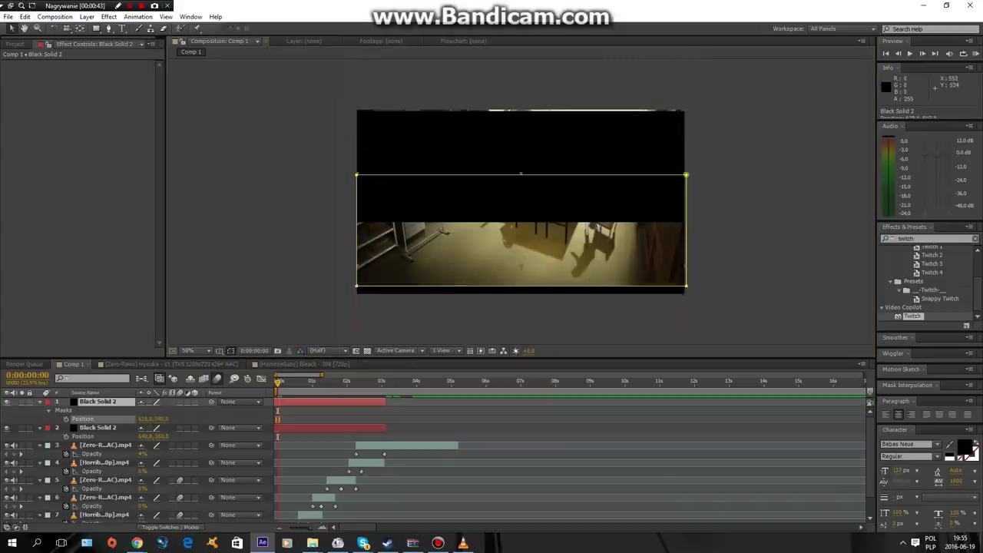
drag(571, 316, 585, 330)
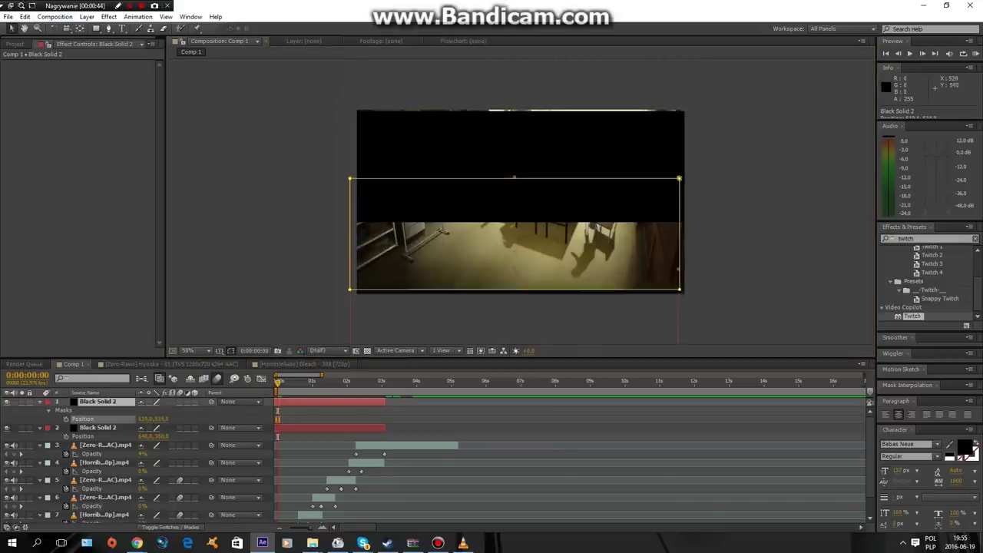
click(97, 427)
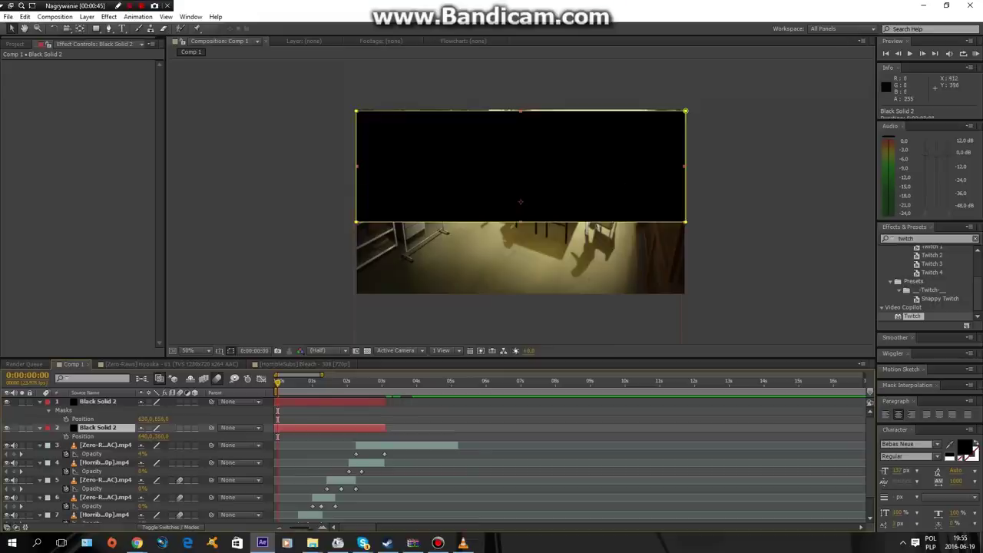
mouse_move(520, 201)
mouse_down()
mouse_move(515, 99)
mouse_move(532, 64)
mouse_up()
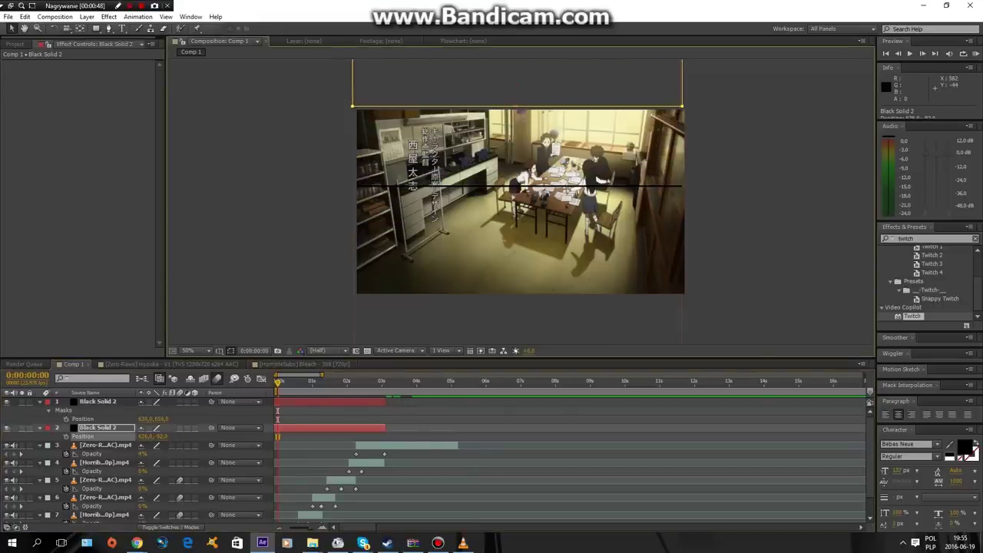
Scale the bars up to about 126–127% and move the lower bar down across the footage.
click(97, 400)
key(s)
click(98, 419)
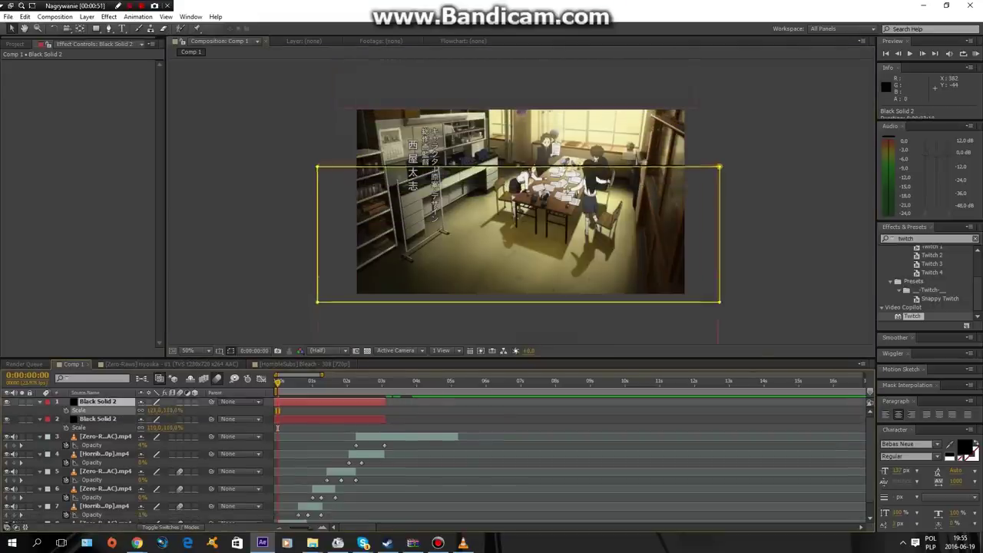
drag(518, 230, 507, 86)
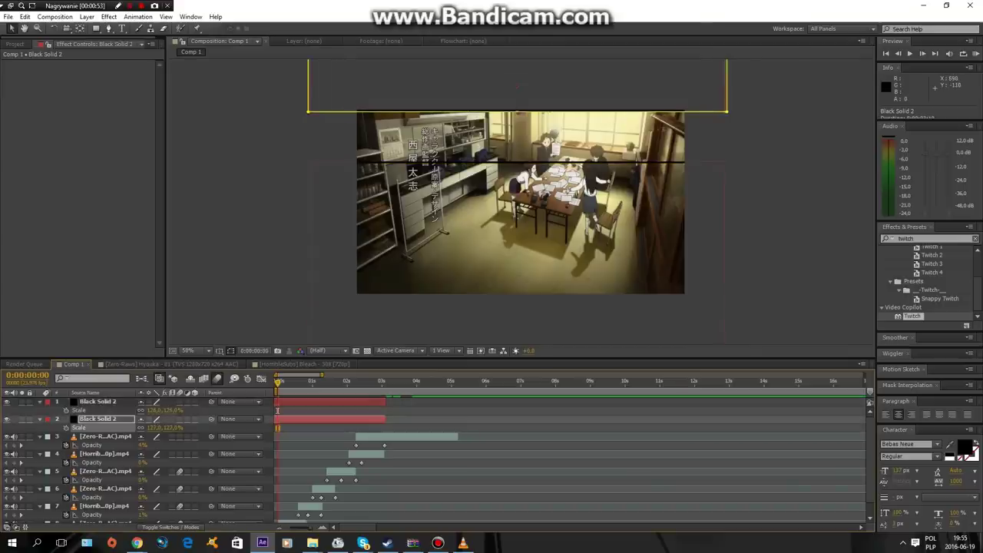
drag(517, 86, 520, 280)
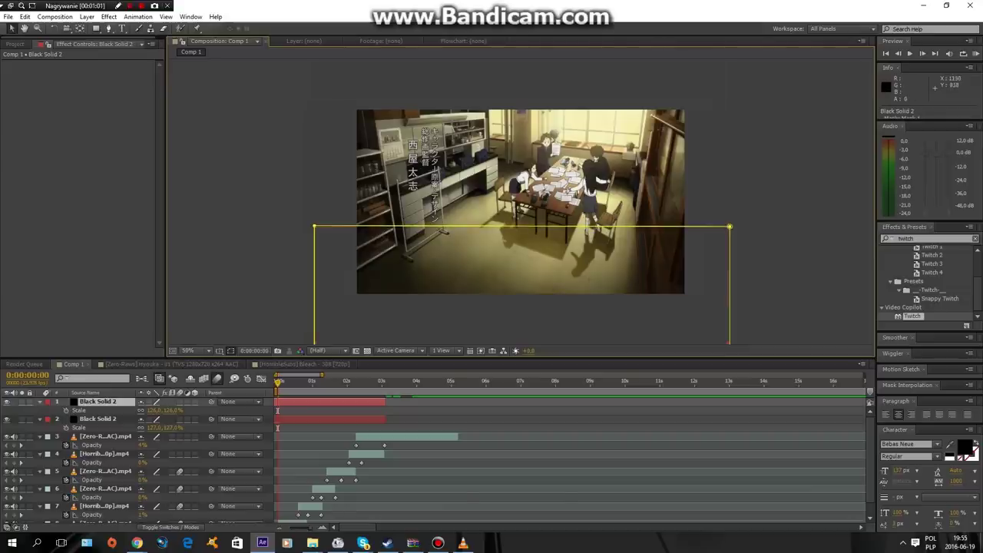
Push the lower bar just below the frame and set its starting Position keyframe at 0:00.
mouse_move(520, 279)
mouse_down()
mouse_move(526, 347)
mouse_move(520, 276)
mouse_up()
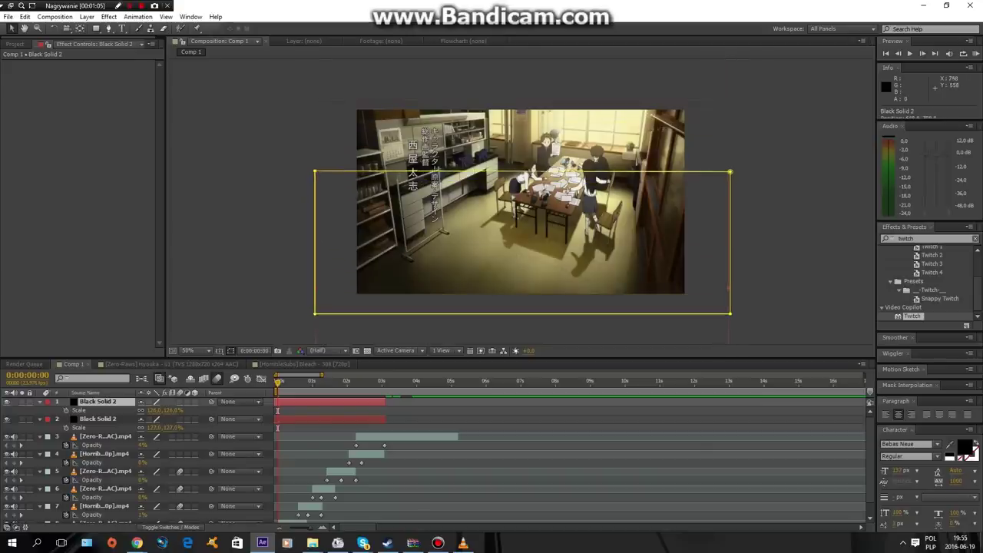
click(98, 418)
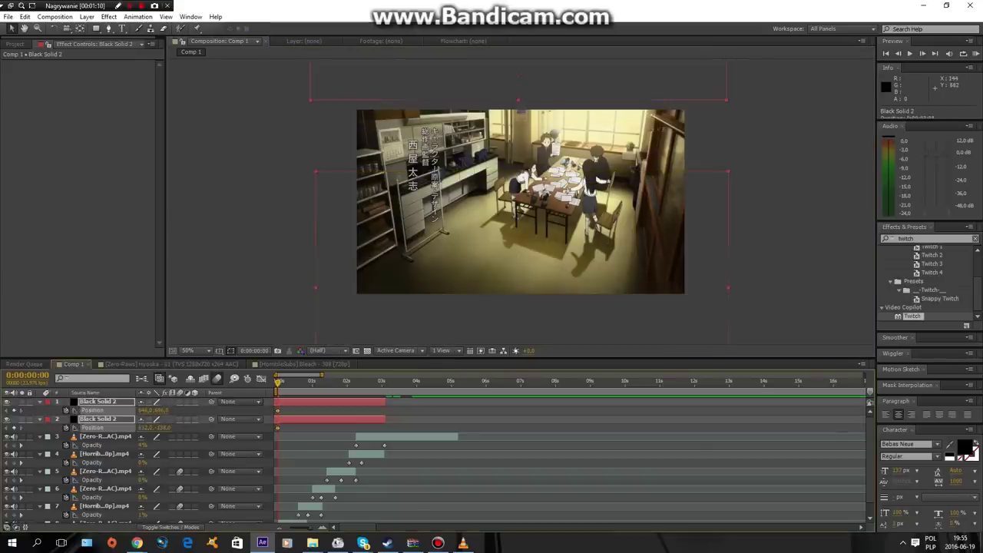
Keyframe the other bar at 0:00, then at about 1:21 close both bars to a thin strip.
click(346, 380)
drag(346, 380, 341, 380)
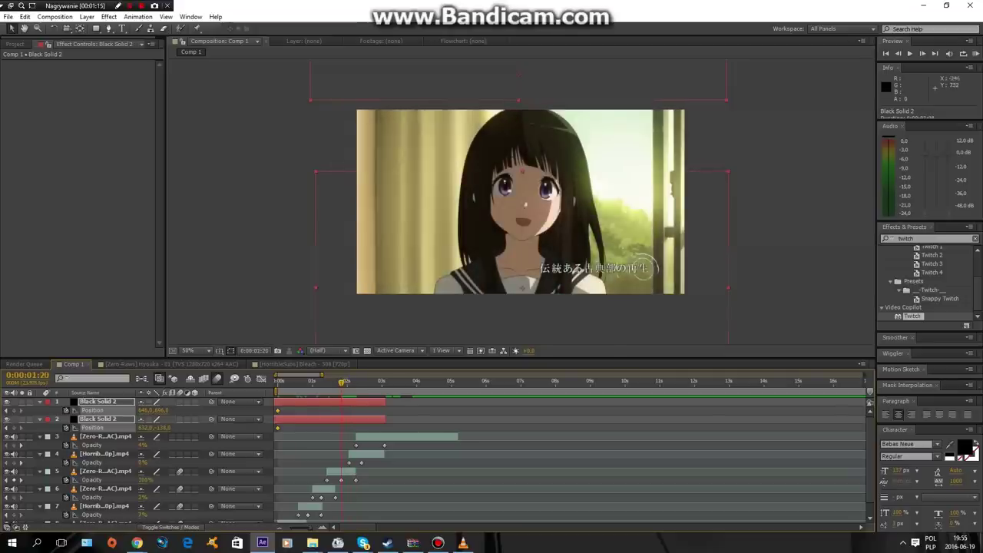
drag(518, 77, 523, 160)
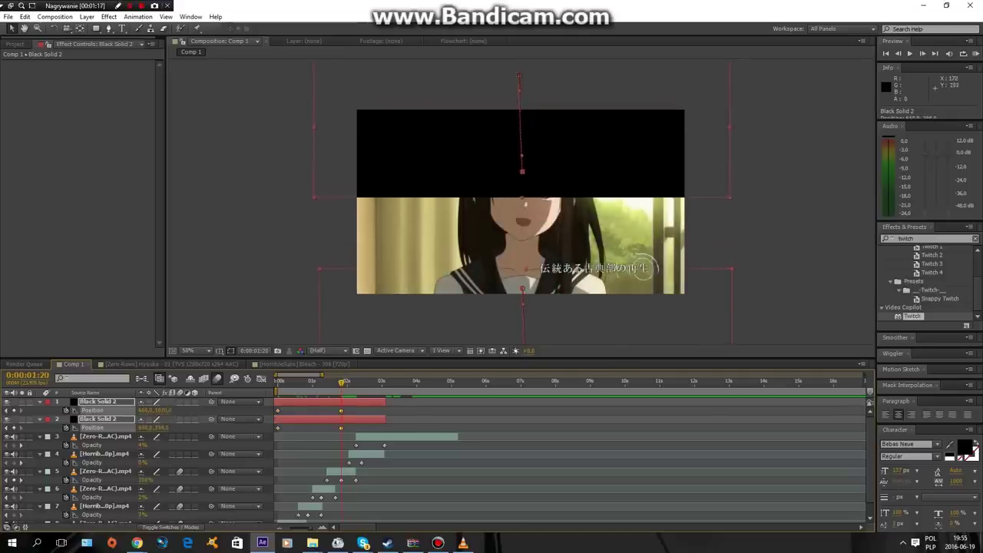
drag(520, 174, 520, 176)
key(ctrl+shift+a)
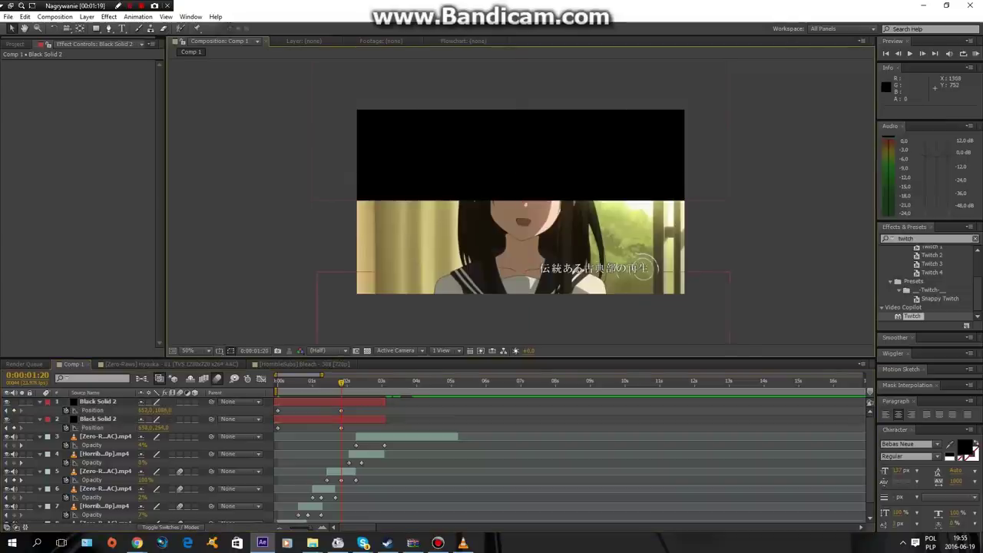
click(97, 401)
drag(681, 267, 684, 146)
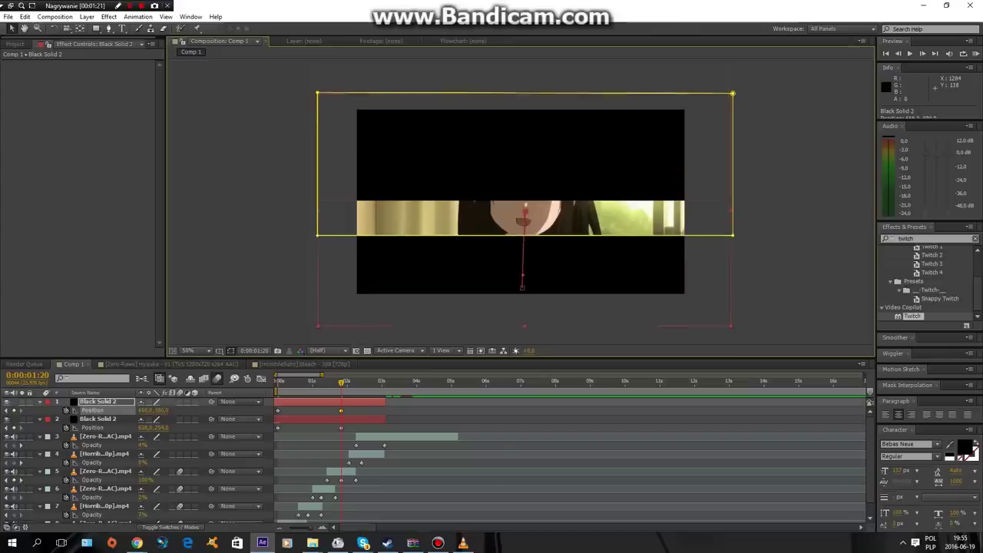
drag(685, 145, 684, 122)
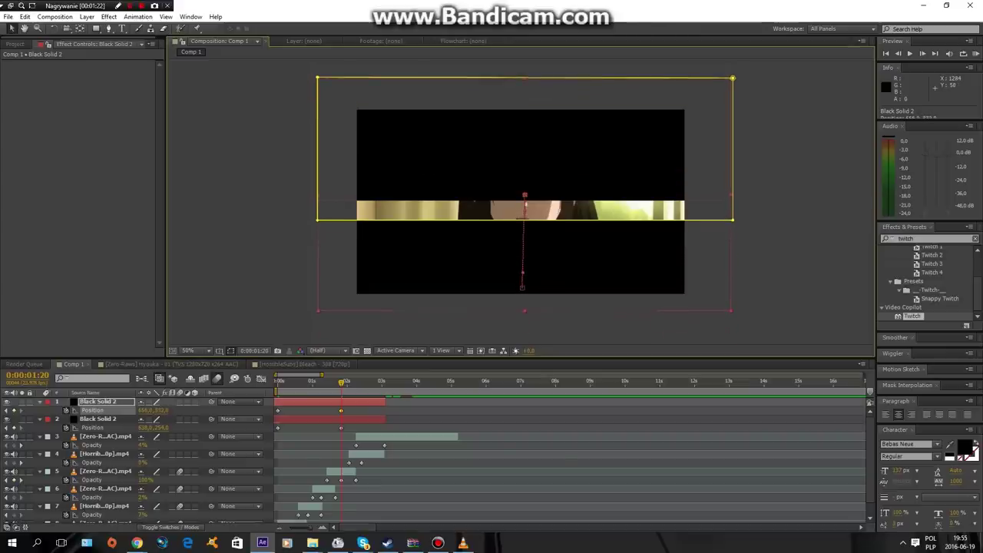
Cancel a Save As attempt, then split one black bar layer at the current time.
key(ctrl+s)
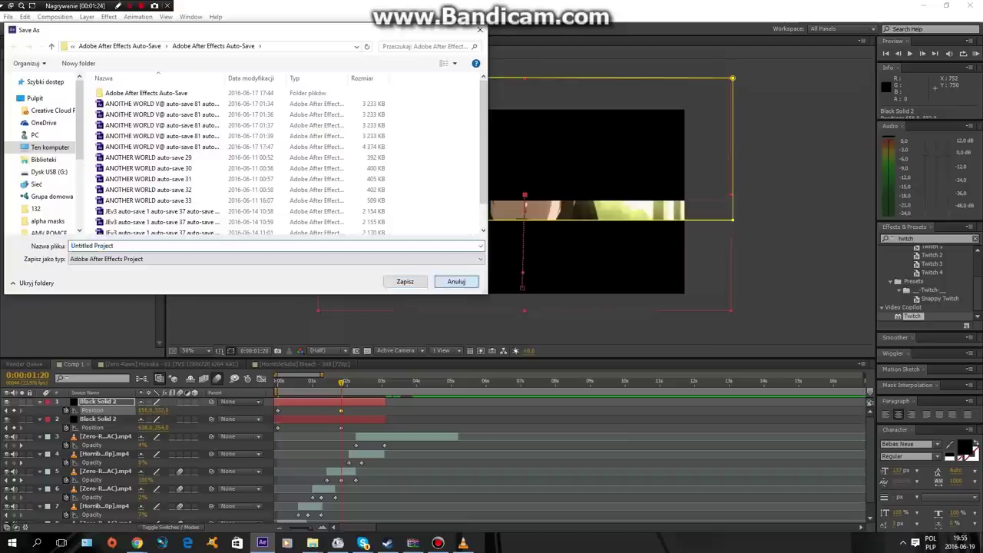
click(456, 281)
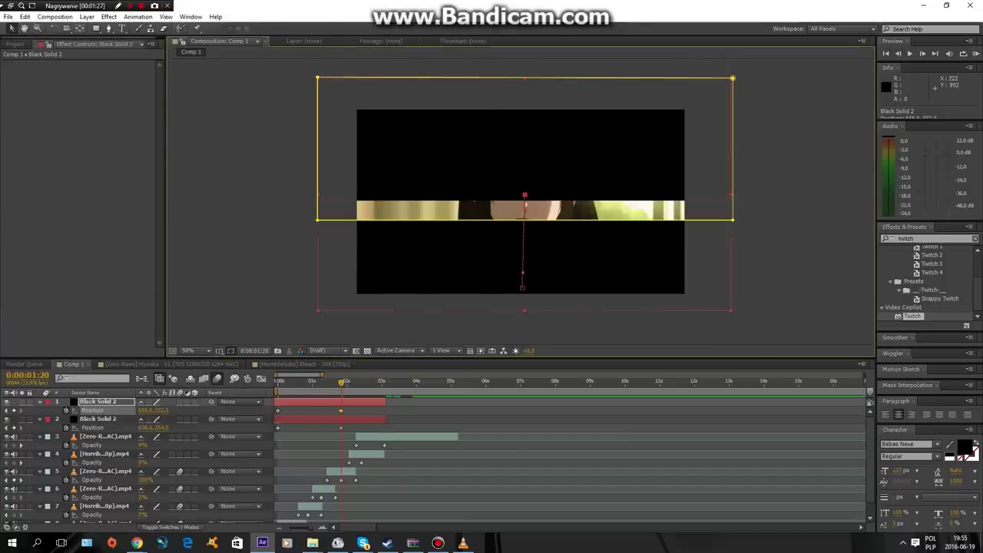
key(ctrl+shift+d)
click(98, 427)
Split the other black bar at the current time and add a null object, Null 2.
key(ctrl+shift+d)
click(87, 16)
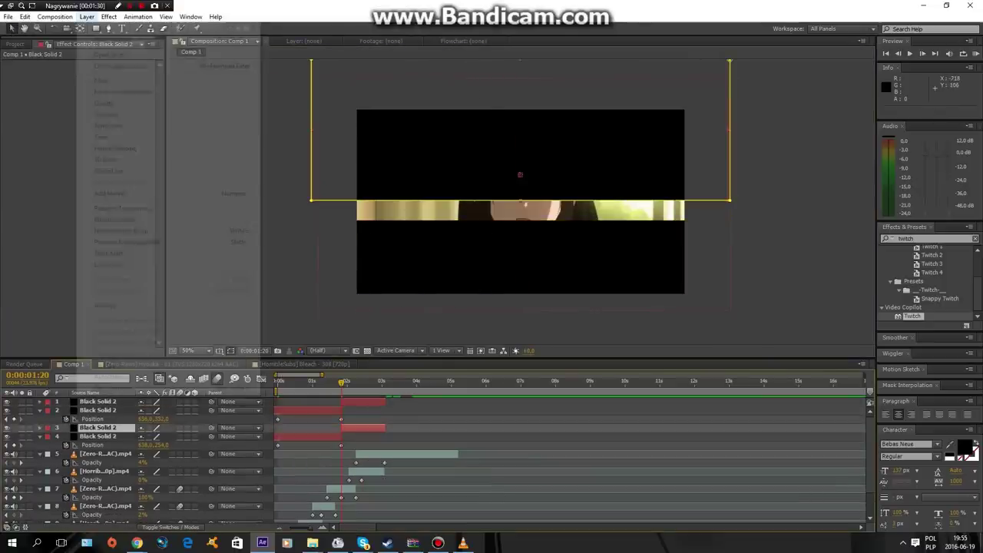
mouse_move(96, 28)
click(308, 73)
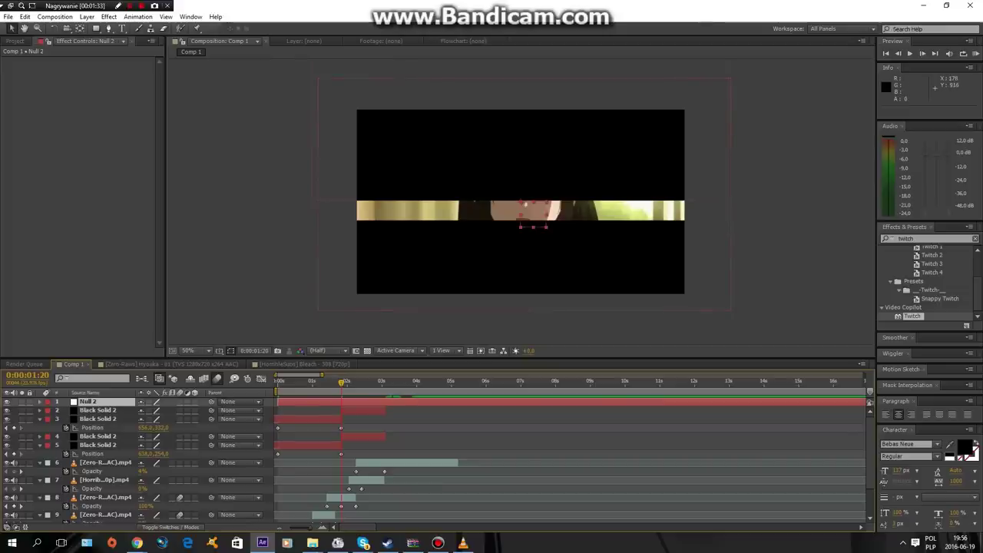
Parent the Hyouka and Bleach clip layers to the split black bars, reordering the bar layers.
click(105, 497)
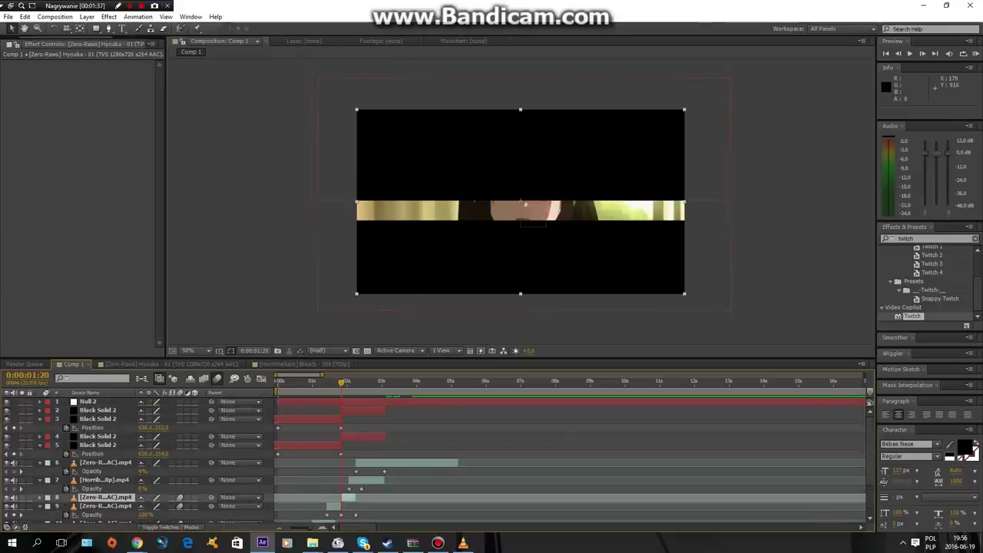
drag(139, 444, 135, 435)
click(97, 435)
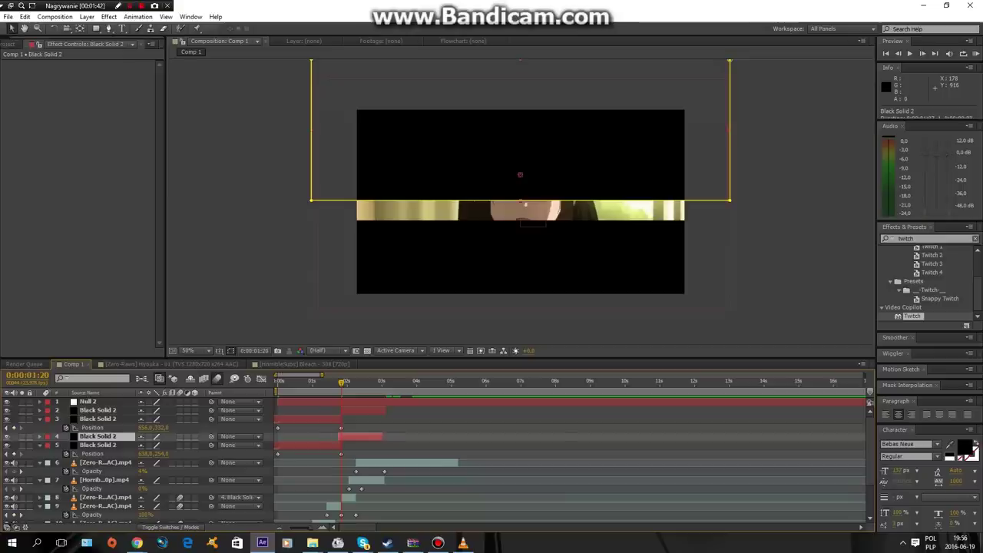
click(97, 419)
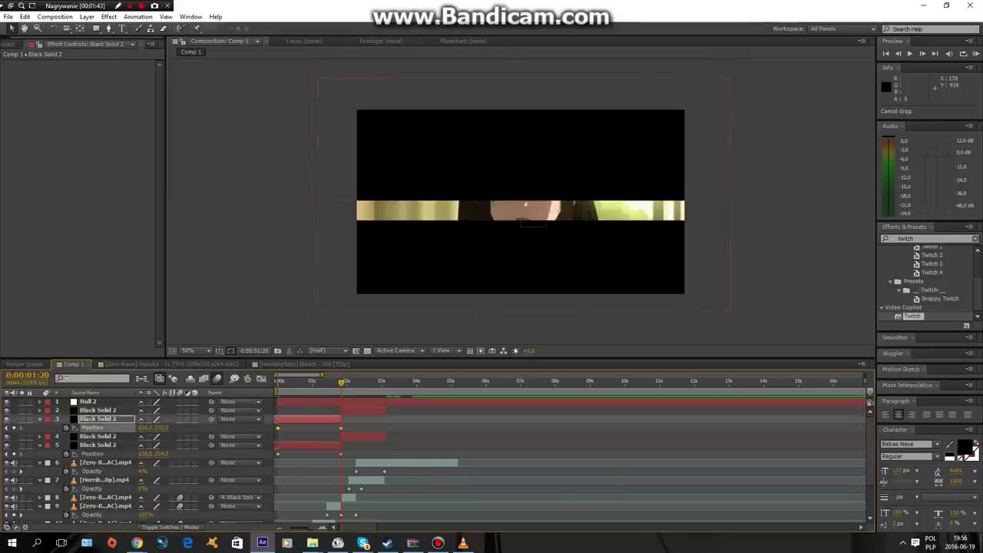
click(98, 436)
drag(97, 435, 97, 418)
drag(211, 479, 179, 419)
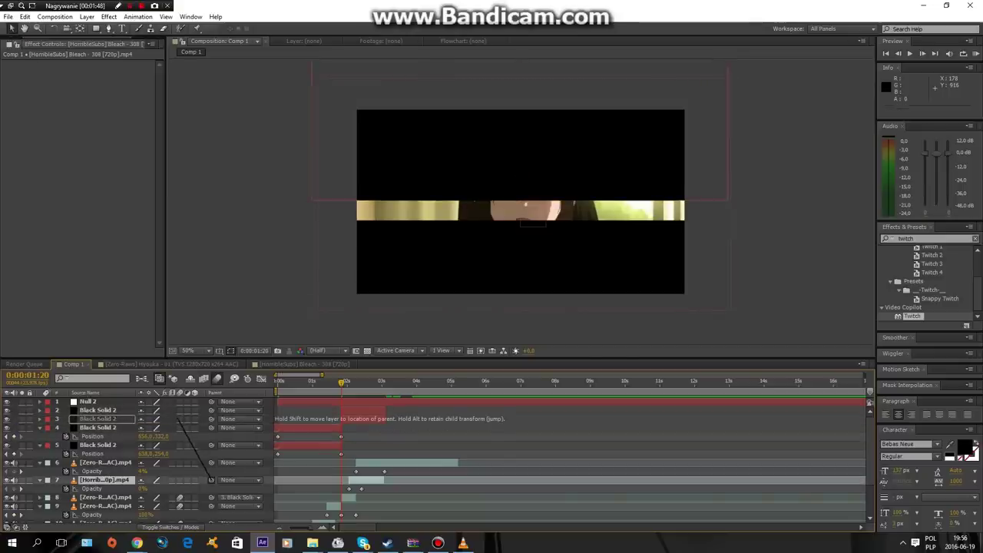
click(87, 400)
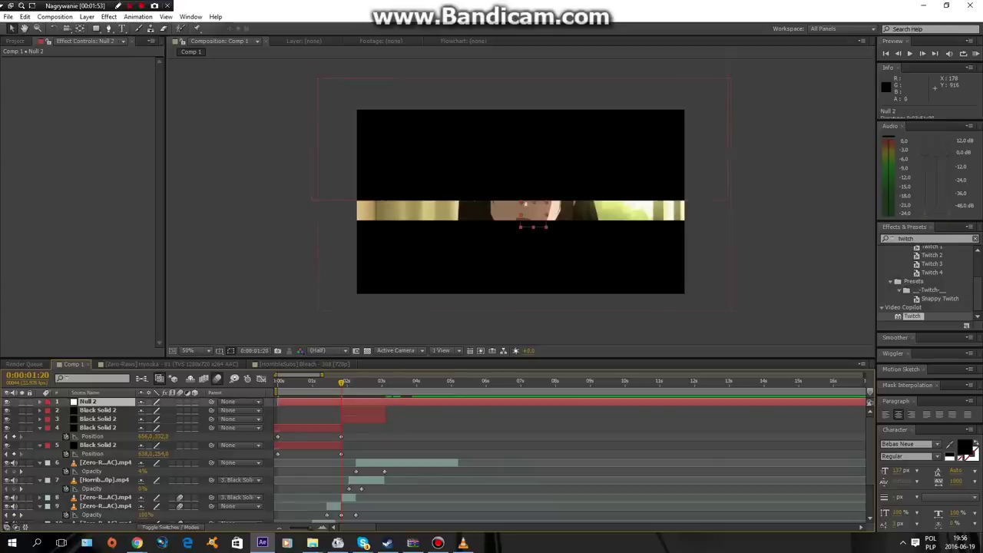
Show Null 2's Rotation and Position and preview the transition.
key(r)
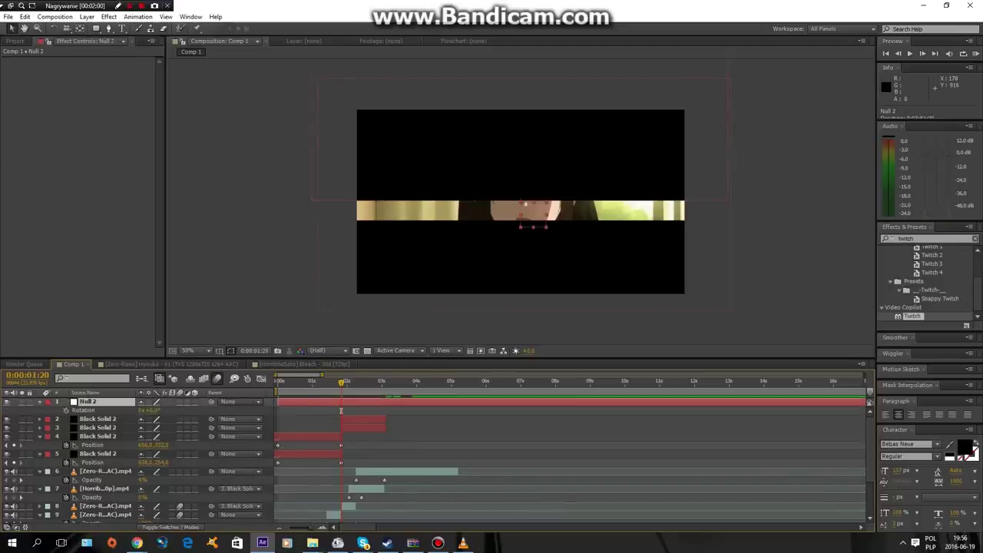
key(shift+p)
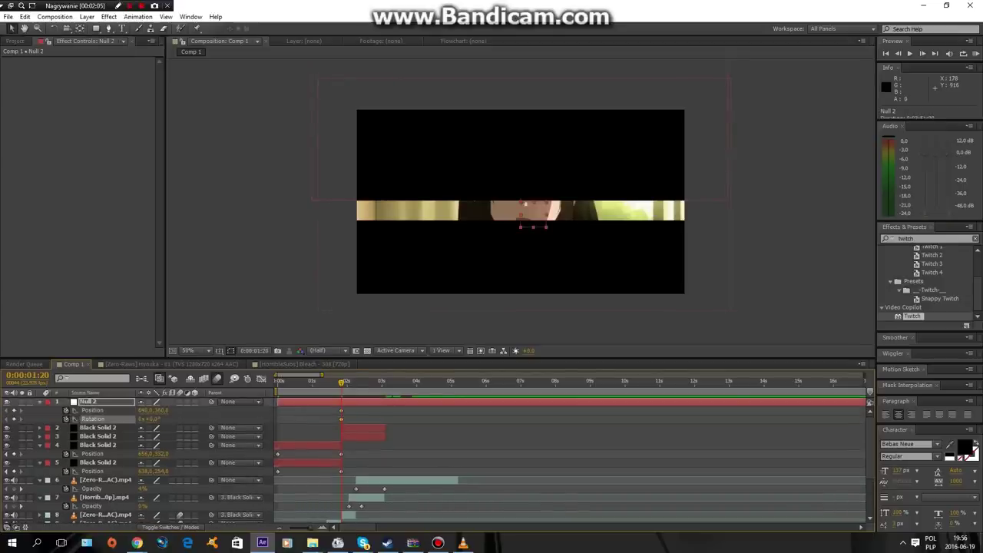
key(space)
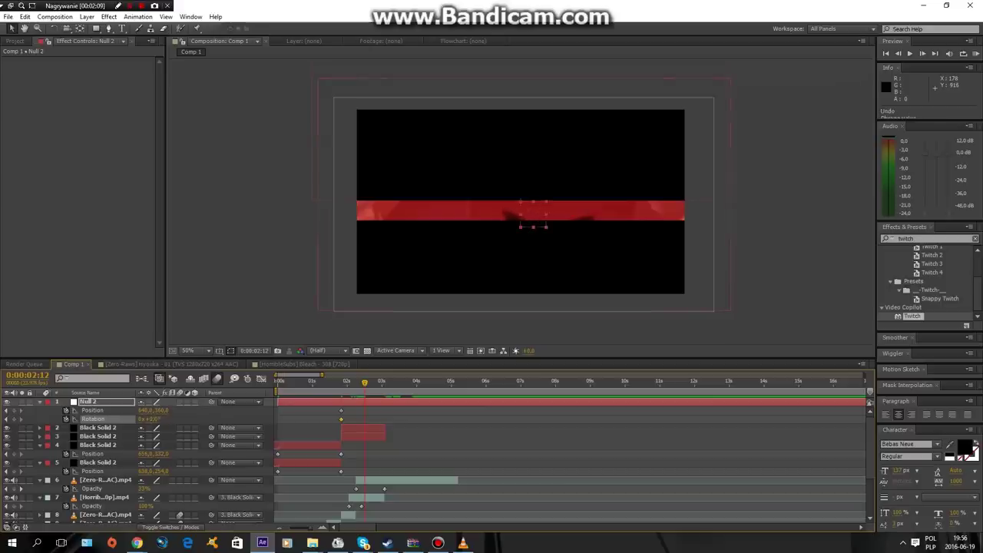
Parent both new black bars to Null 2 and shift the null right with a Position keyframe.
click(97, 427)
shift+click(98, 436)
mouse_move(211, 427)
mouse_down()
mouse_move(108, 402)
mouse_move(199, 418)
mouse_move(188, 418)
mouse_up()
drag(521, 201, 526, 201)
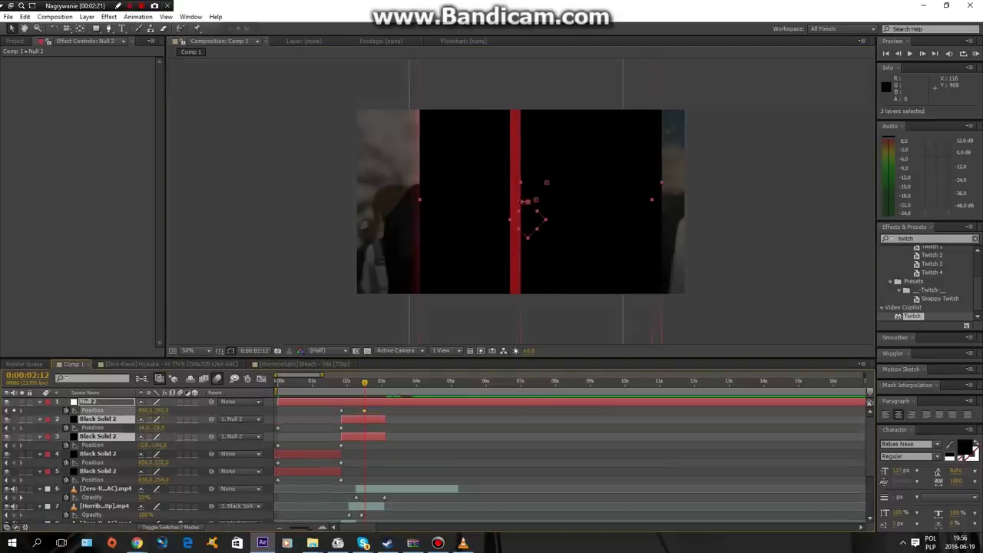
click(97, 410)
Keyframe both bars at 2:12, then at 3:02 slide one right and the other left off the clip.
click(98, 418)
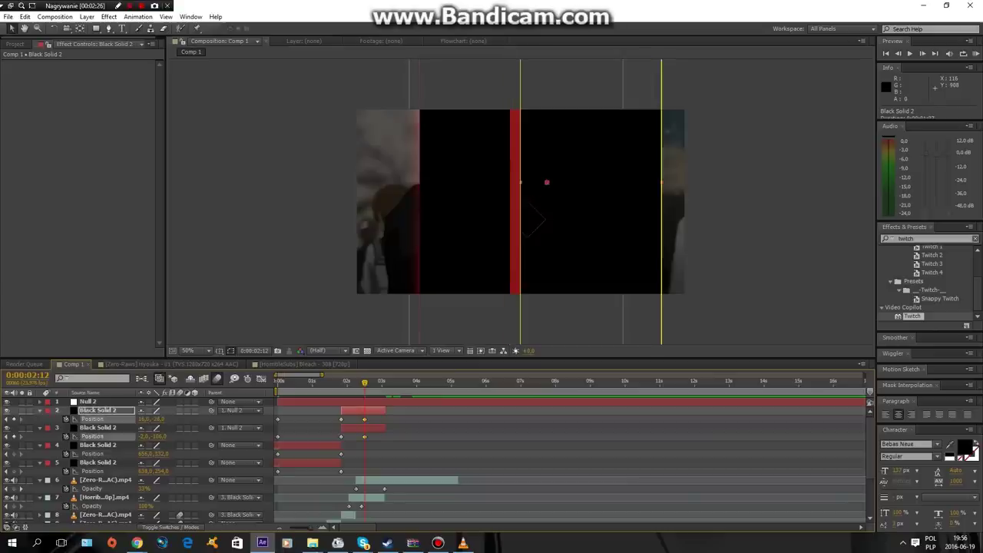
mouse_move(536, 200)
mouse_down()
mouse_move(584, 179)
mouse_move(544, 183)
mouse_up()
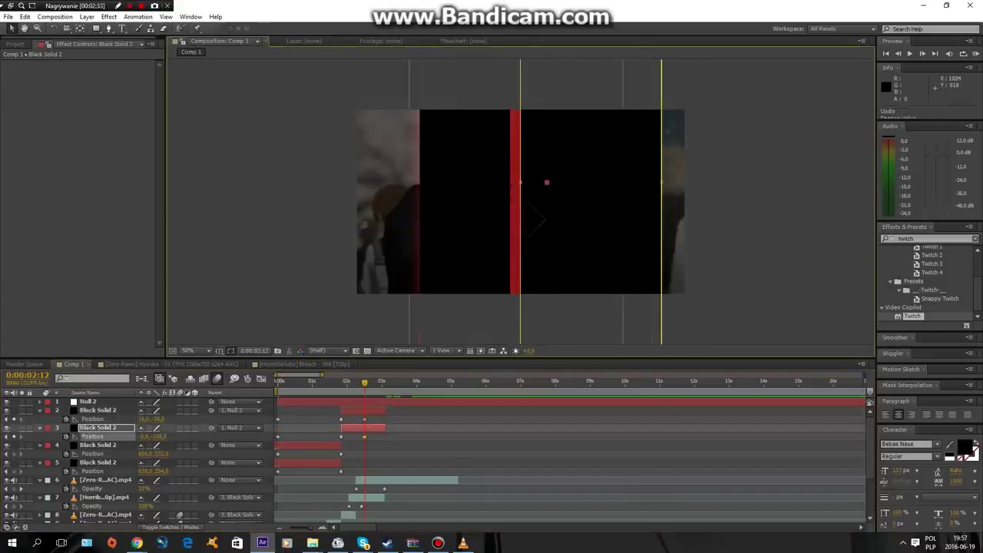
click(383, 381)
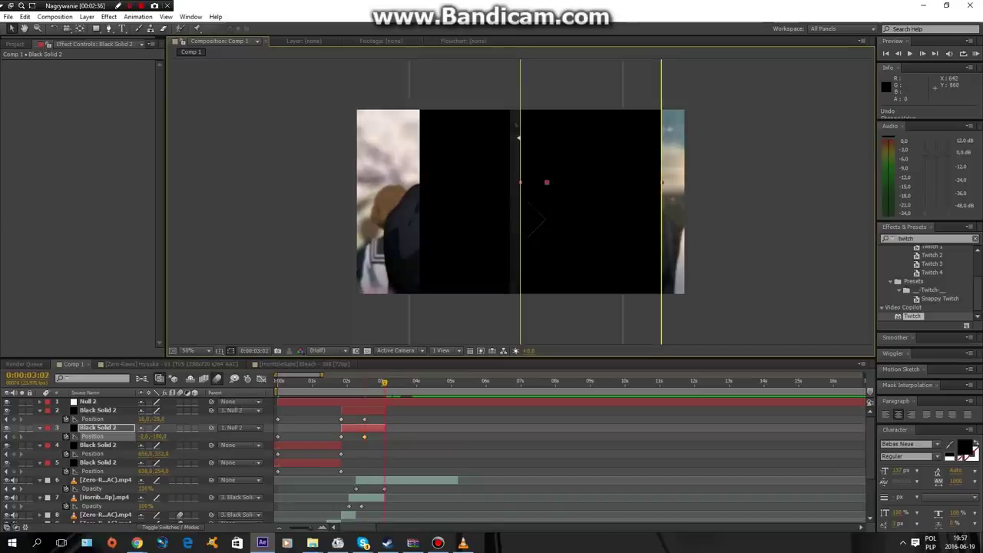
drag(513, 139, 694, 163)
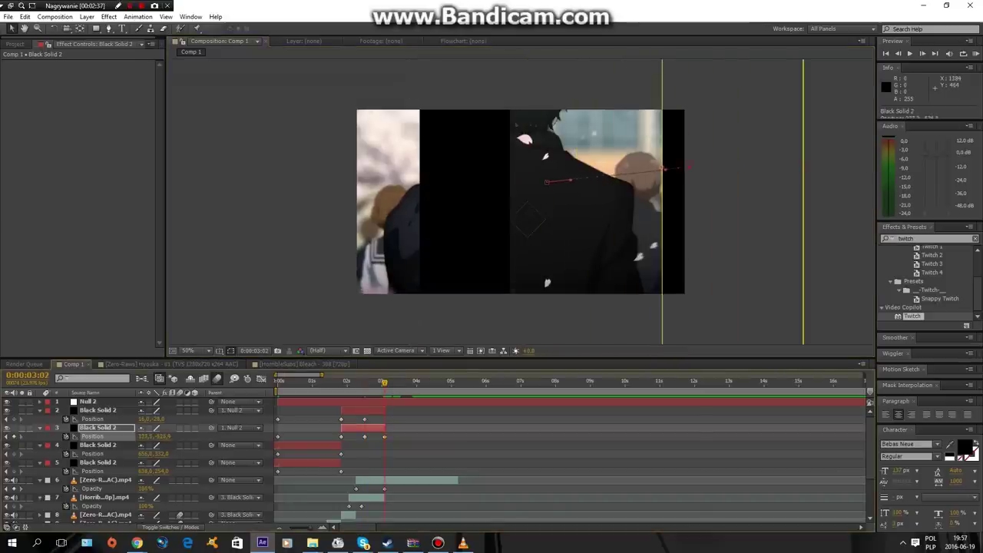
key(ctrl+Up)
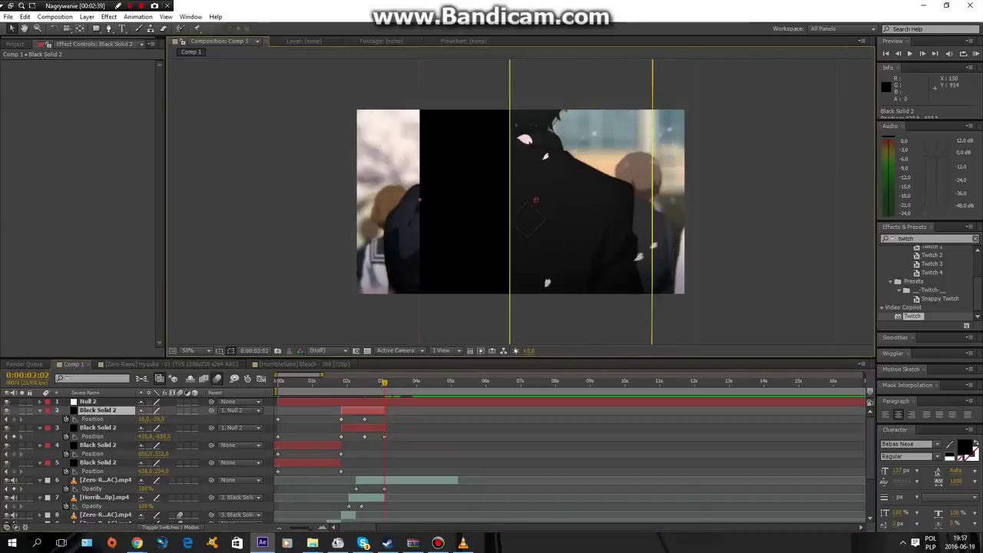
key(ctrl+Down)
key(ctrl+Up)
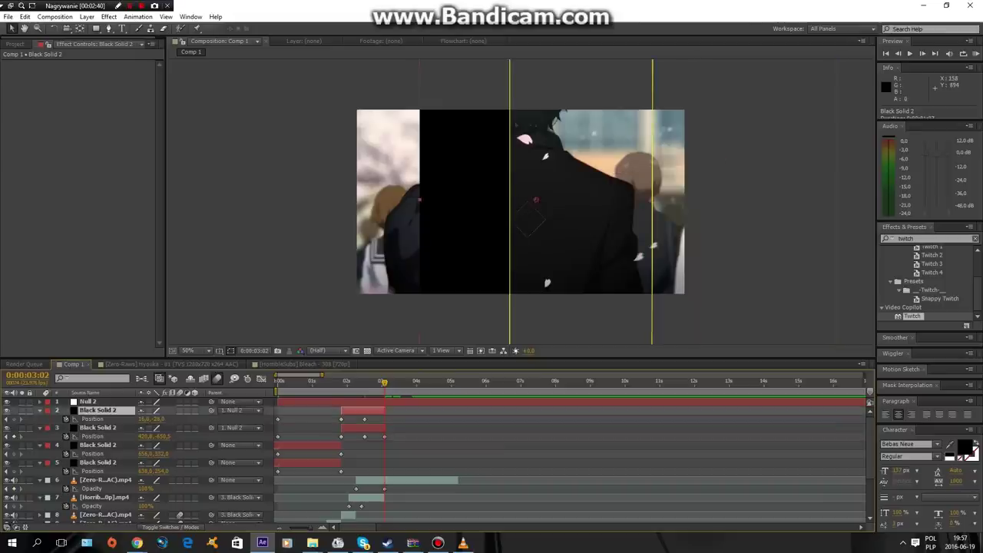
drag(456, 223, 308, 224)
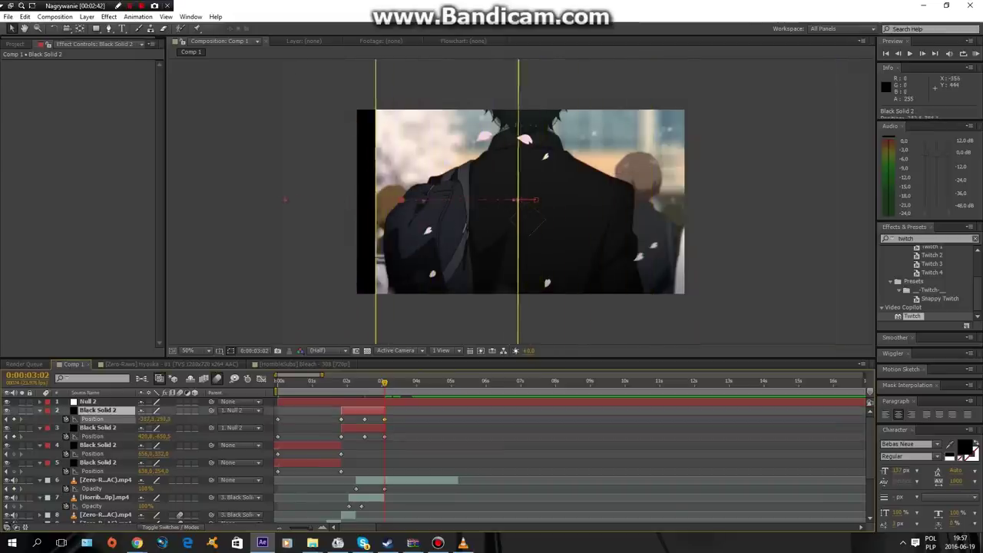
click(349, 381)
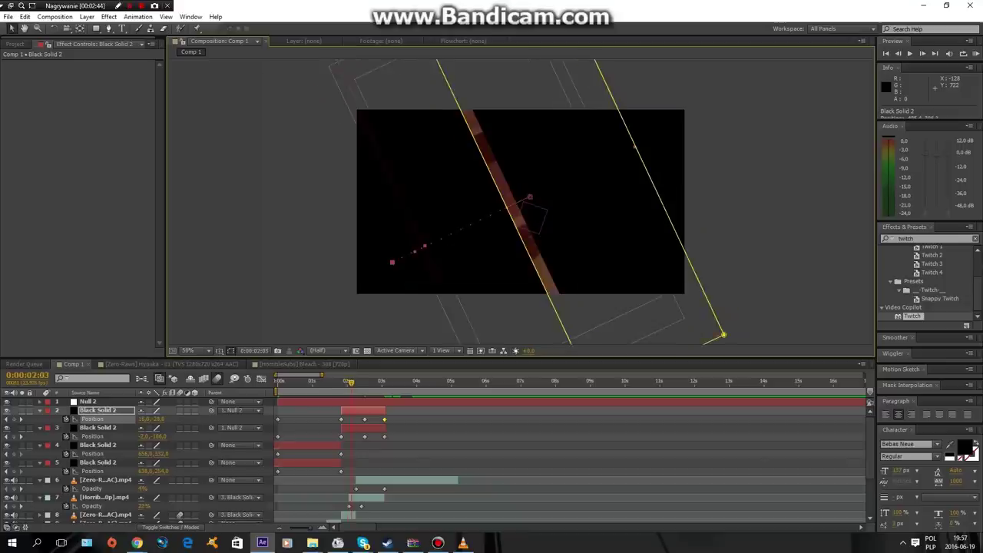
At 2:05 keyframe the two bars' Scale up to about 241% and 283%, then preview.
key(Page_Down)
key(Page_Down)
drag(149, 418, 253, 418)
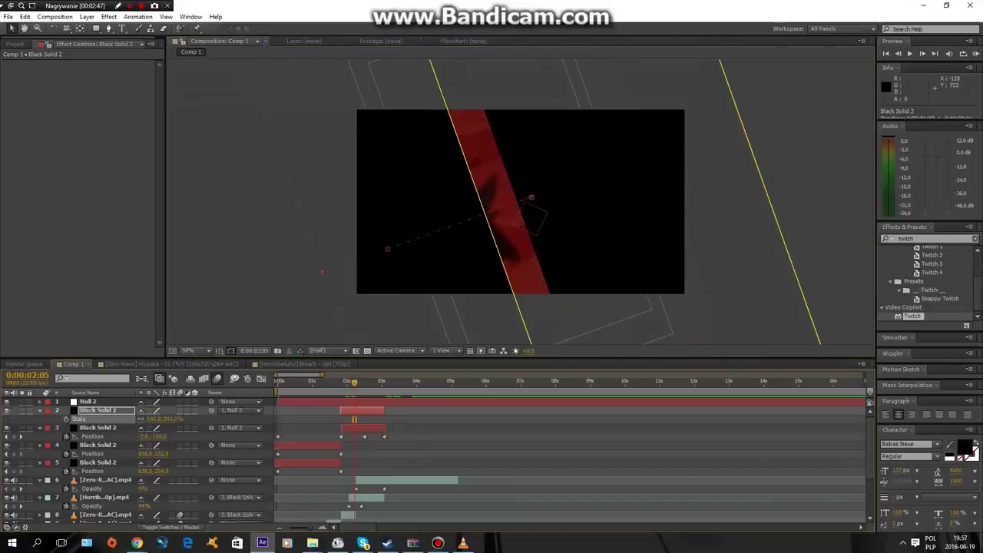
click(98, 427)
key(alt+shift+s)
drag(150, 436, 177, 436)
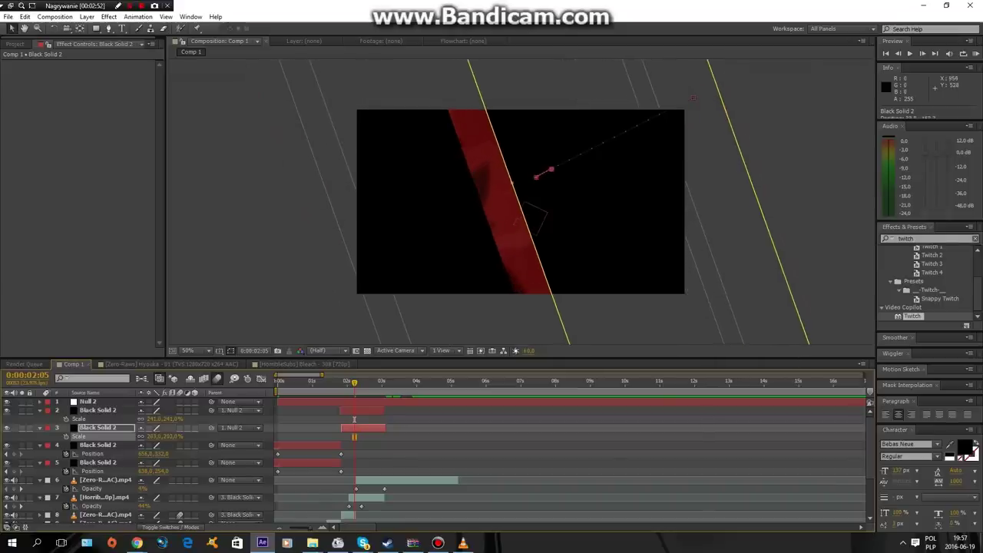
drag(177, 436, 195, 437)
key(space)
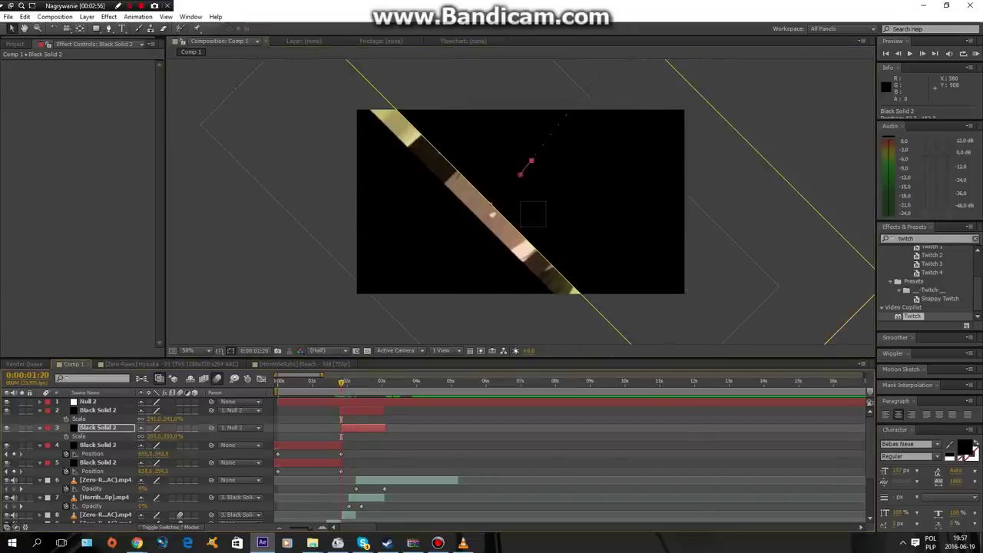
click(87, 402)
Set the Rotation of both Black Solid bars to 0°.
key(s)
key(shift+r)
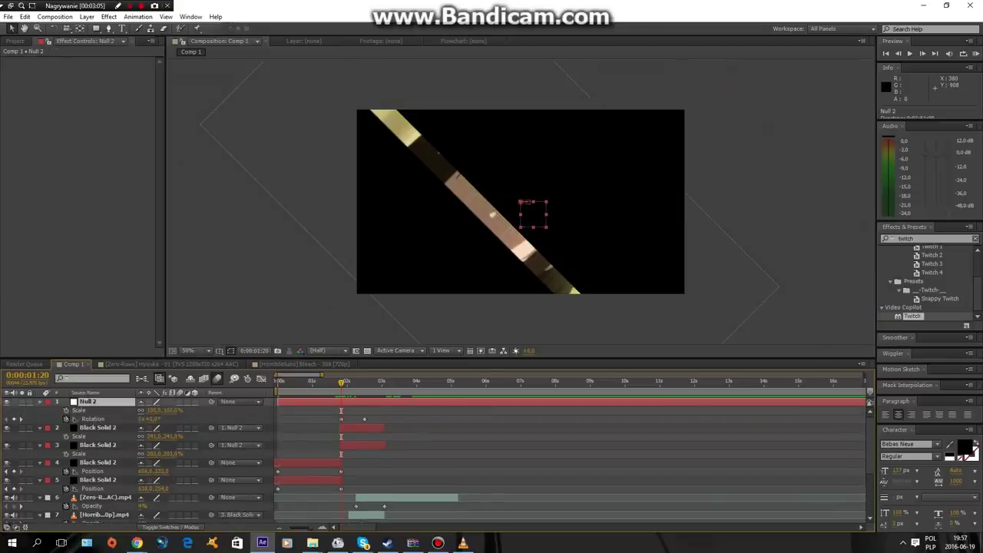
click(98, 426)
text(r)
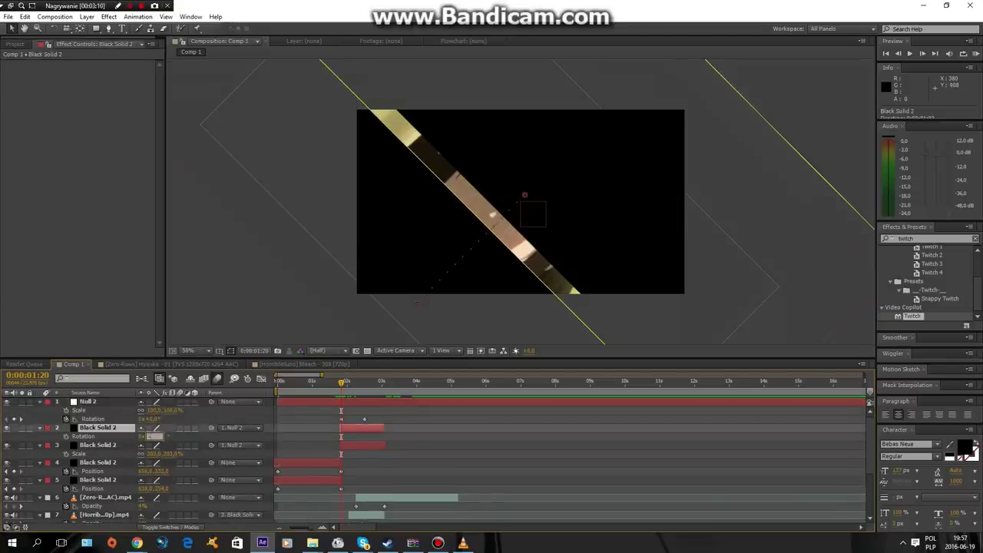
text(0)
key(Return)
click(98, 445)
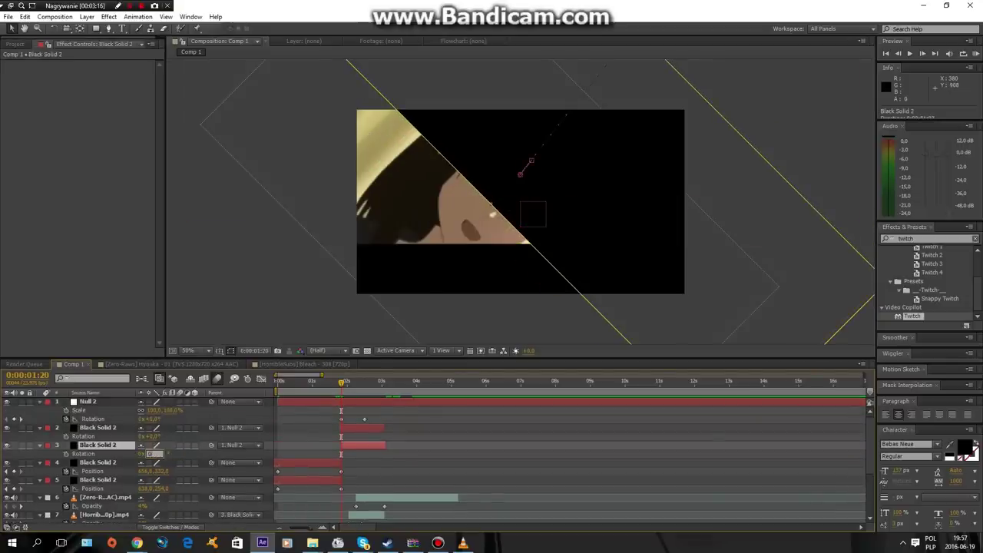
key(Return)
Preview the transition and undo the last two rotation edits.
key(space)
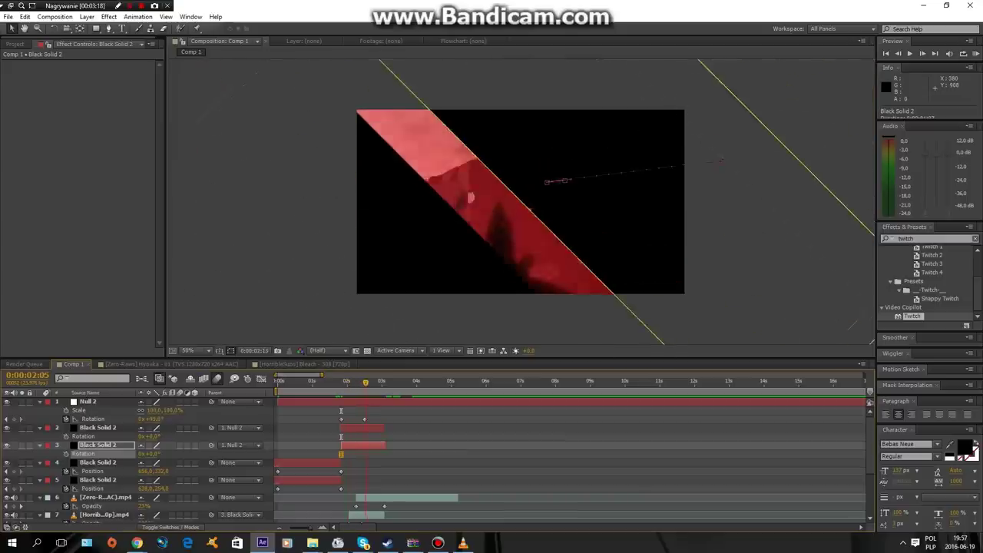
key(space)
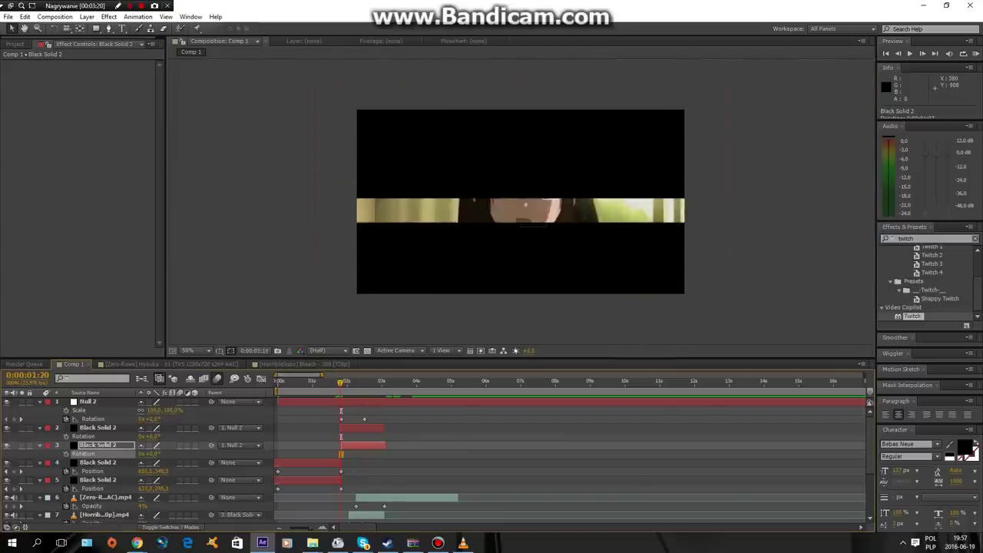
key(ctrl+z)
key(ctrl+z)
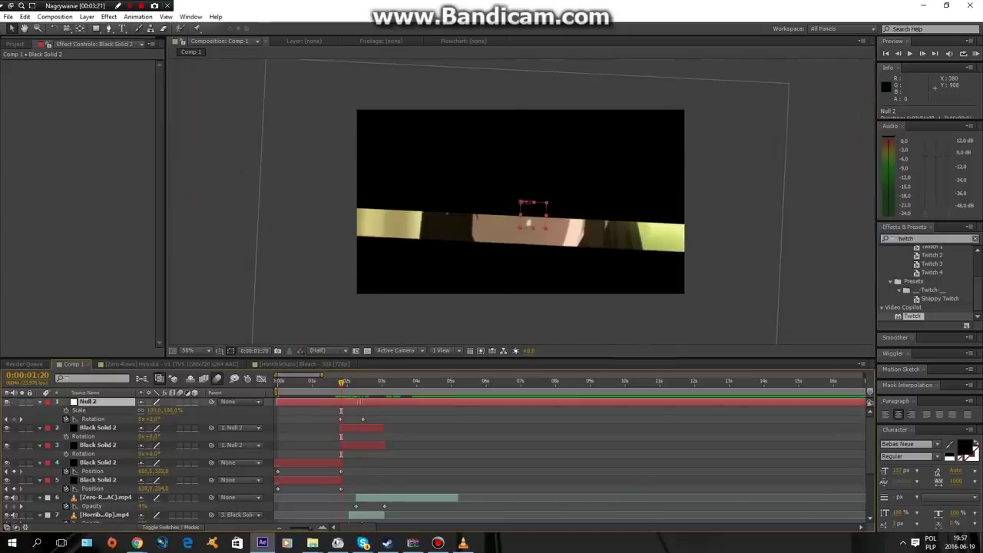
key(ctrl+z)
key(ctrl+z)
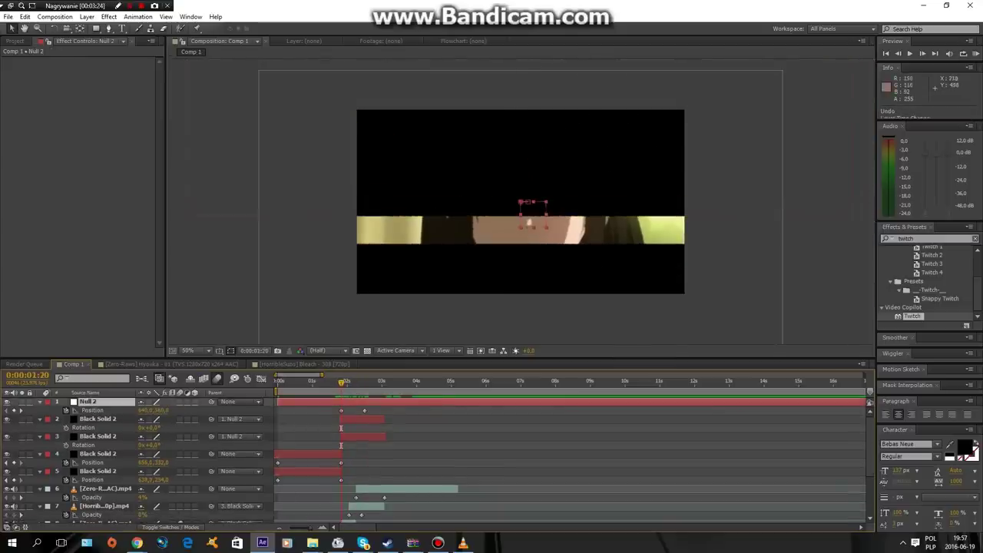
Nudge Null 2 upward to key its position, preview with its rotation keys shown, and save.
drag(531, 214, 529, 197)
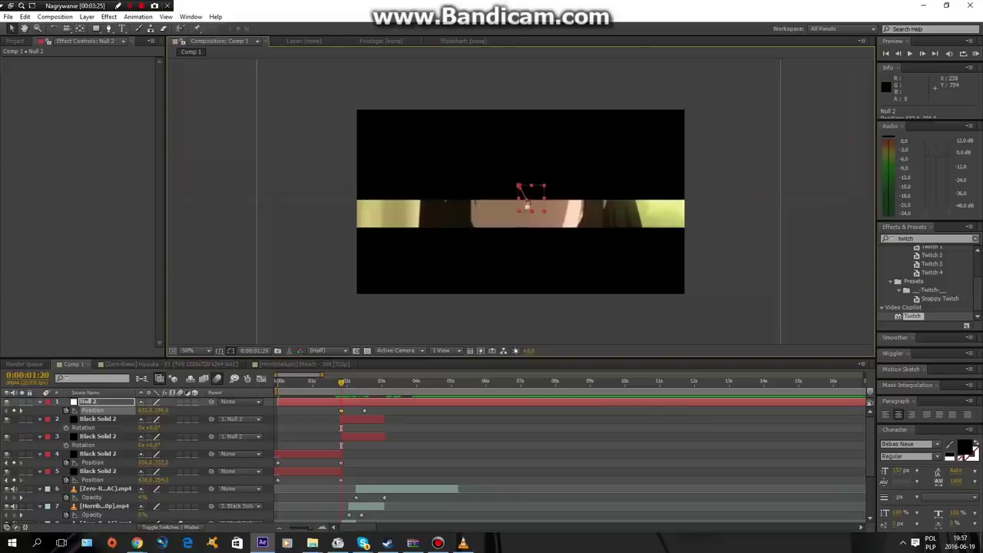
key(space)
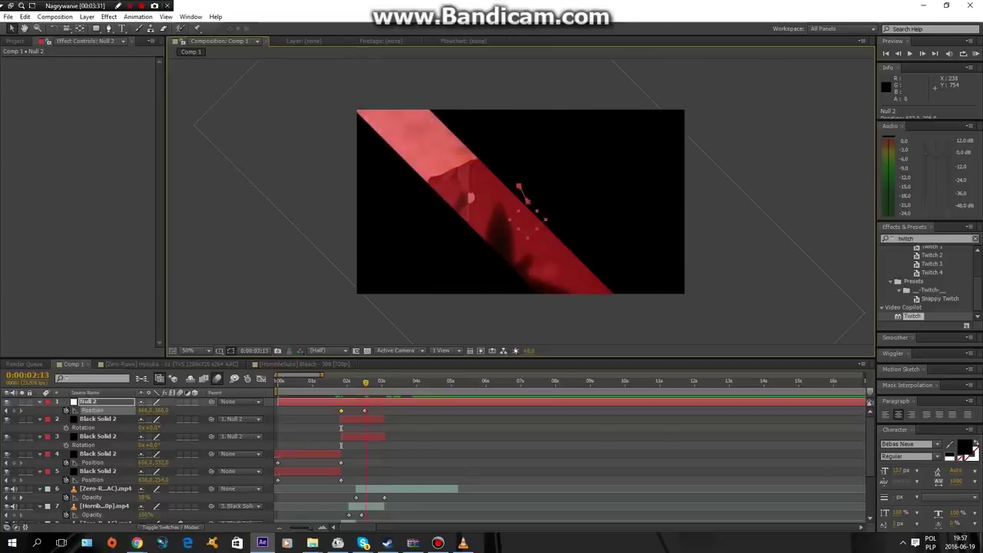
key(shift+r)
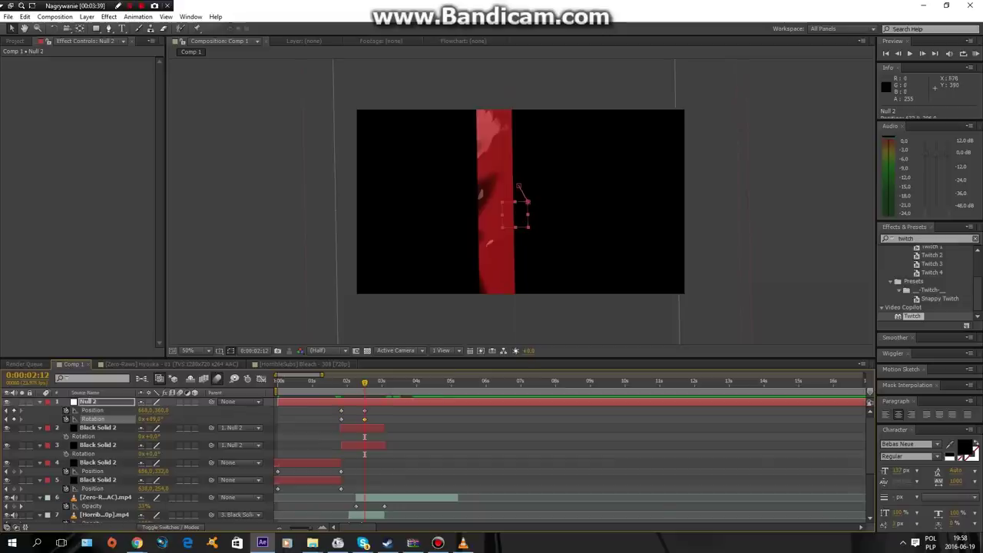
key(ctrl+s)
key(Escape)
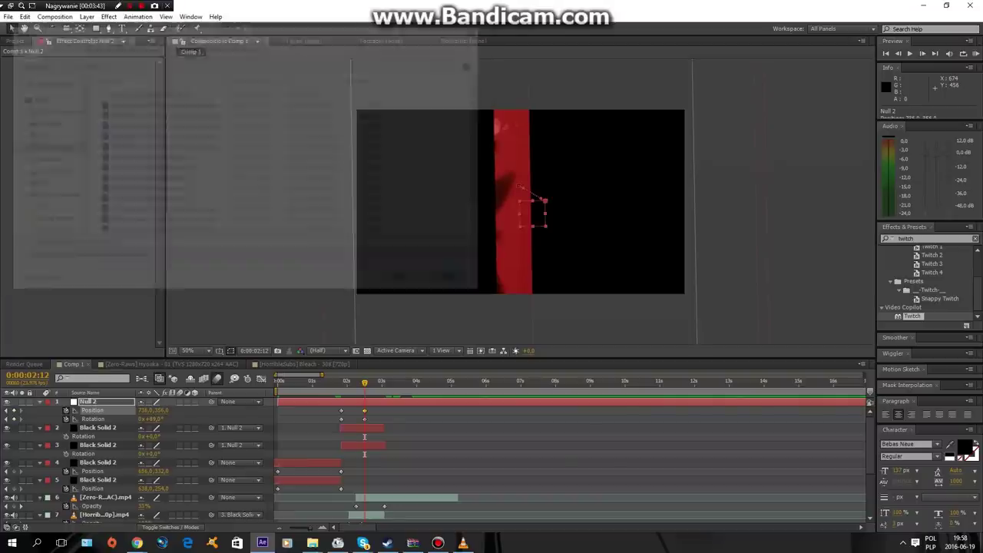
Apply Easy Ease to the bars' Position keyframes, then show Null 2's keyframes in the Graph Editor.
click(98, 427)
key(p)
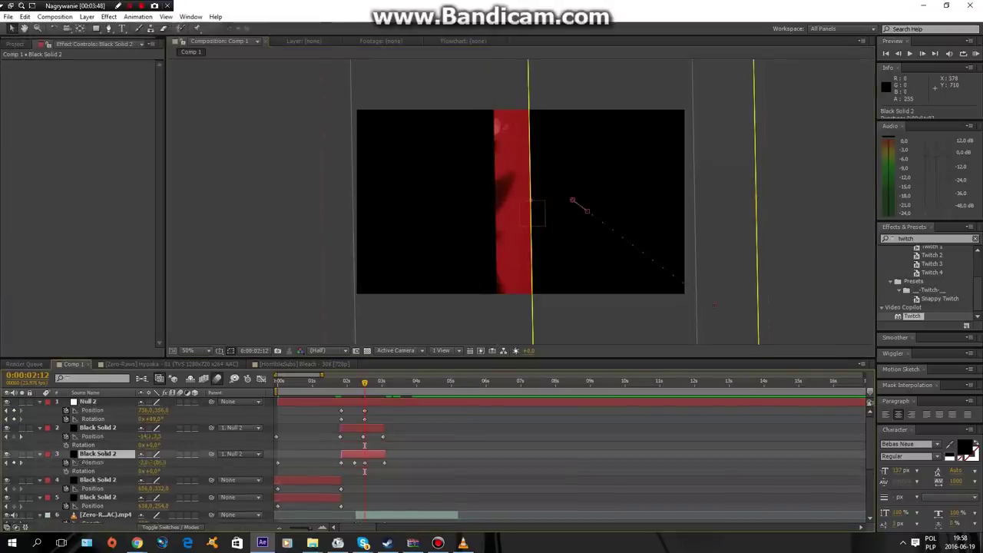
drag(331, 408, 429, 437)
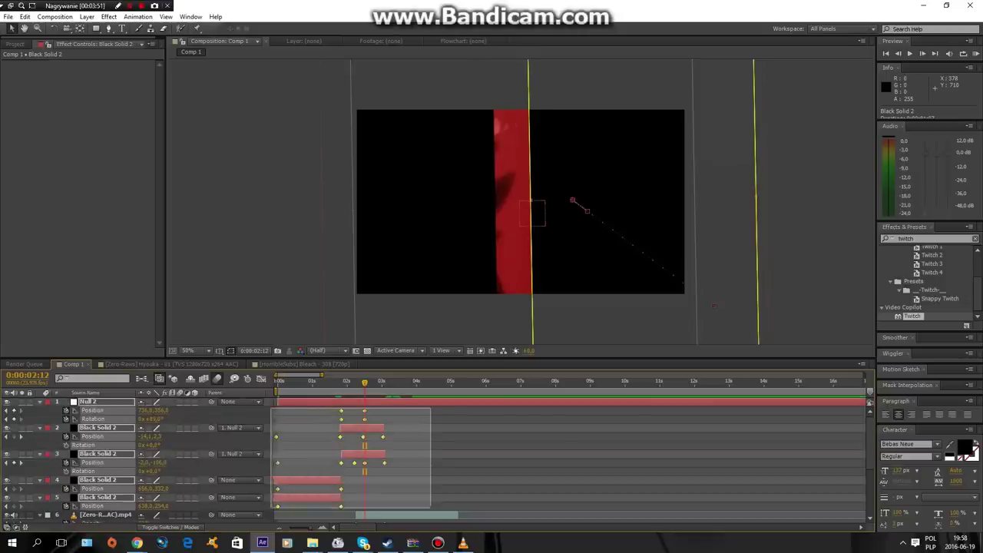
drag(333, 436, 272, 509)
right_click(364, 463)
mouse_move(407, 456)
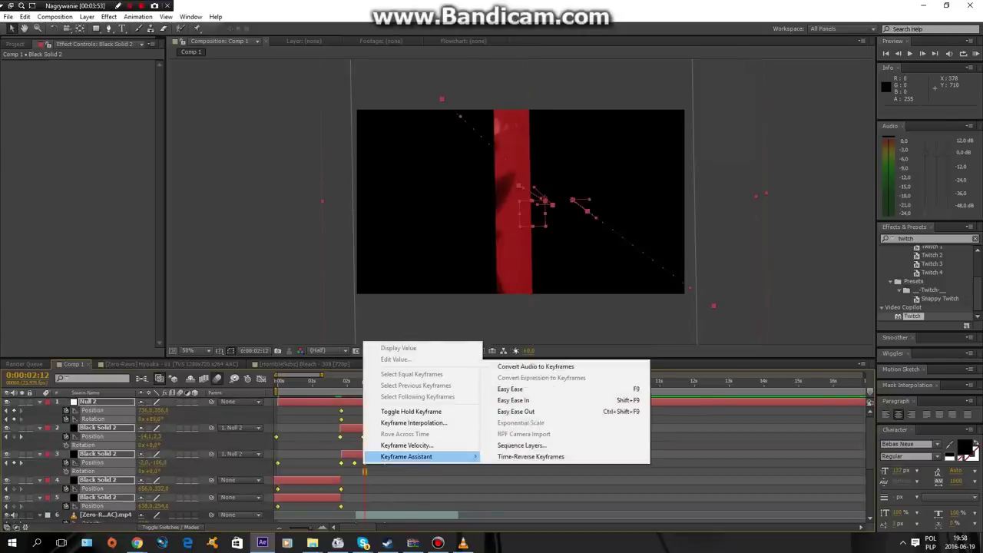
click(509, 389)
drag(373, 408, 340, 419)
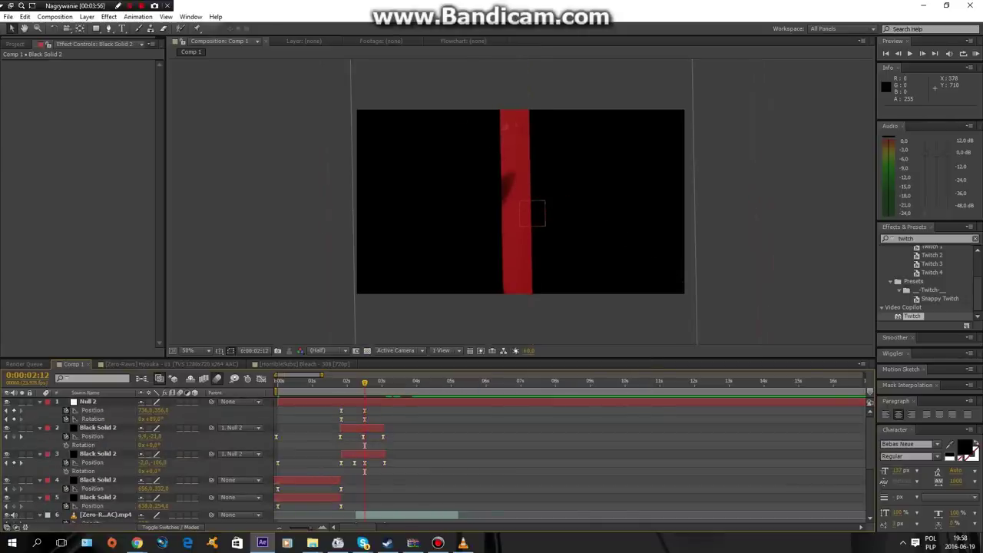
click(261, 378)
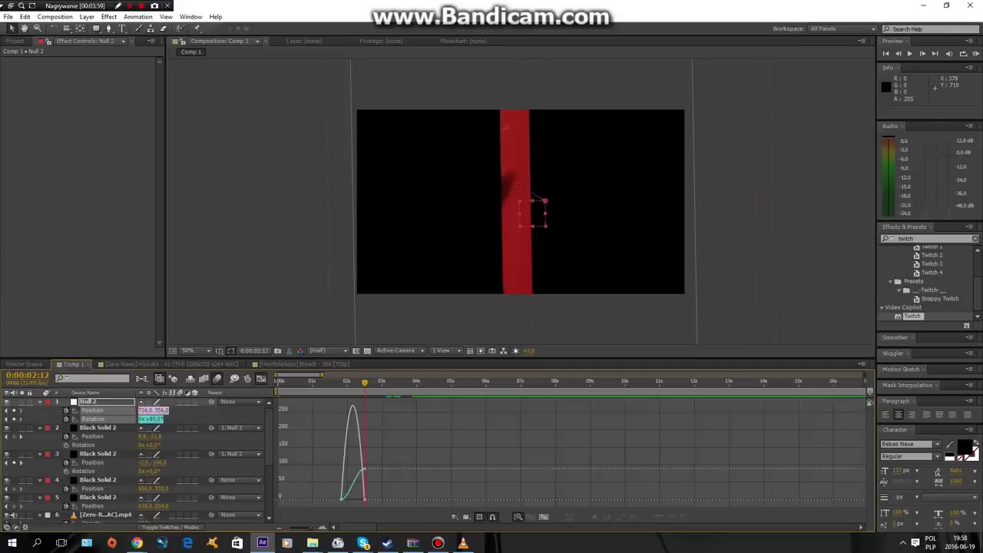
Increase the ease influence on the Position speed curves of Null 2 and the first bar.
click(93, 410)
drag(358, 497, 364, 495)
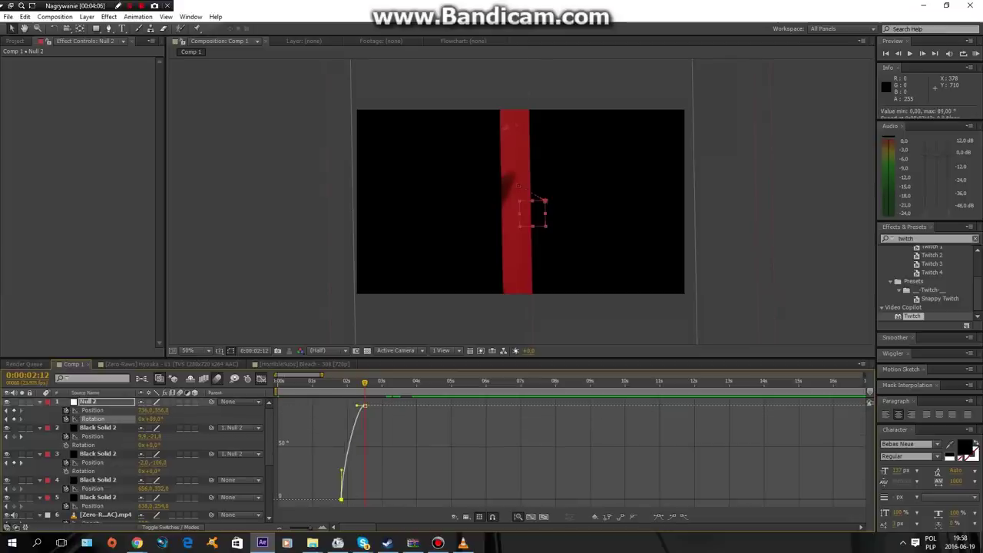
key(shift+F3)
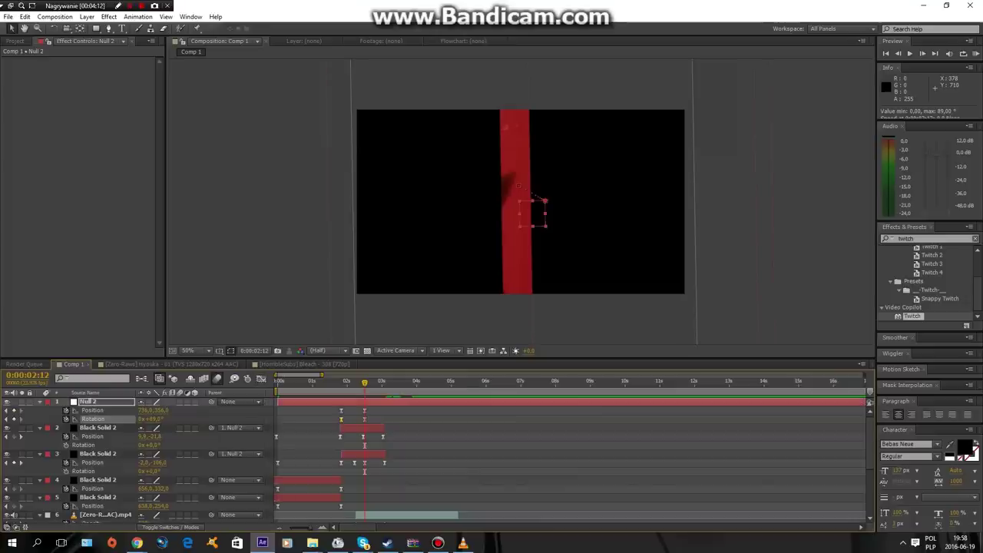
click(92, 436)
key(shift+F3)
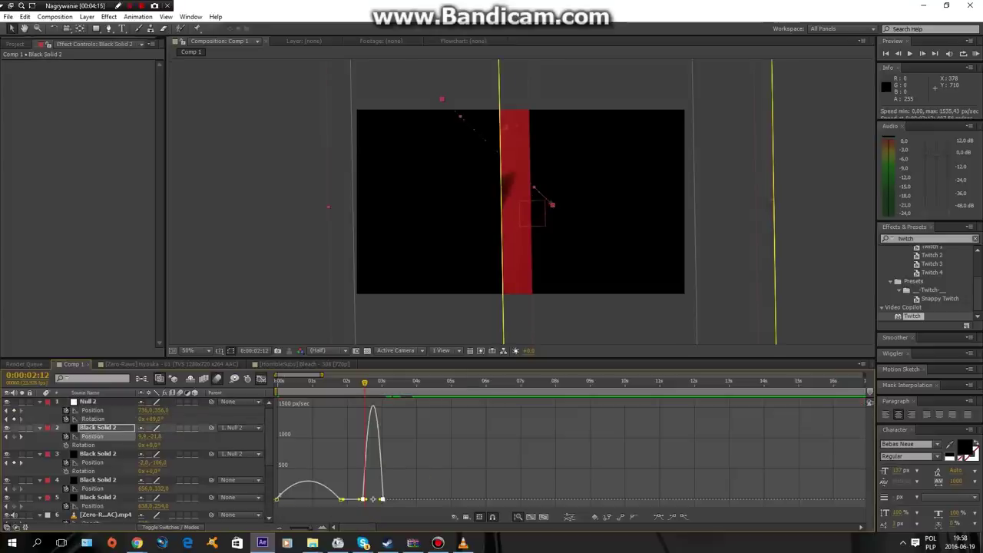
drag(382, 498, 381, 498)
Raise the second Black Solid's Position ease influence to 100% in the speed graph.
click(92, 462)
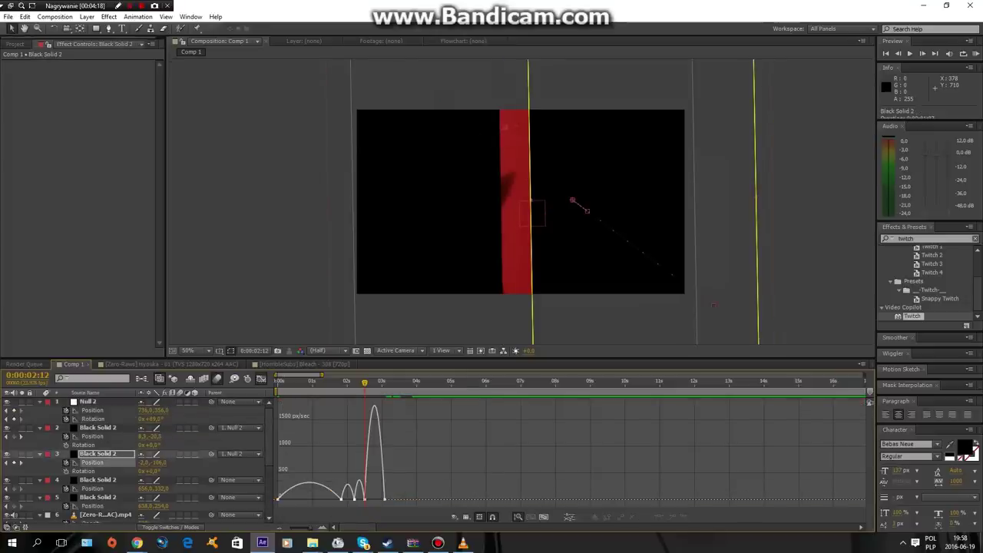
drag(399, 505, 274, 479)
drag(368, 492, 376, 492)
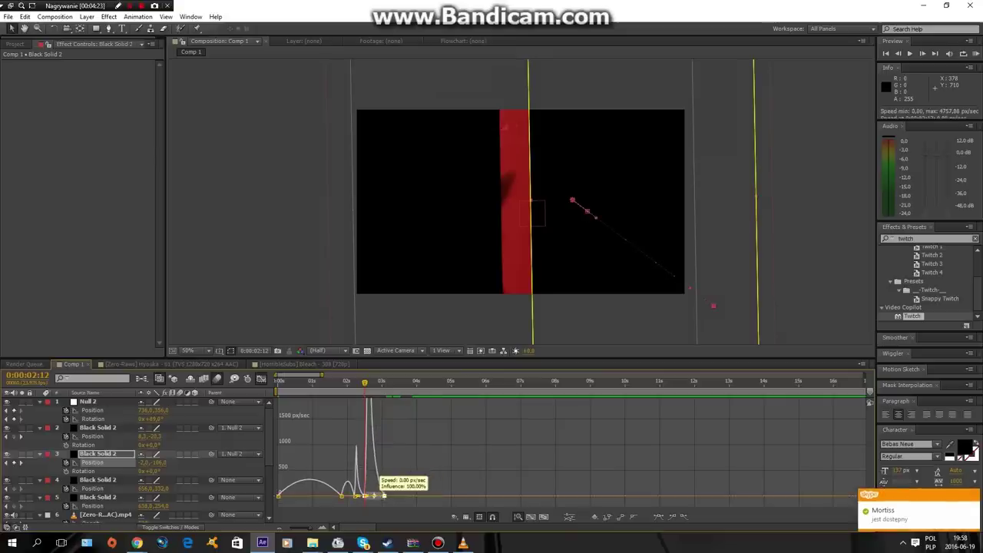
key(shift+F3)
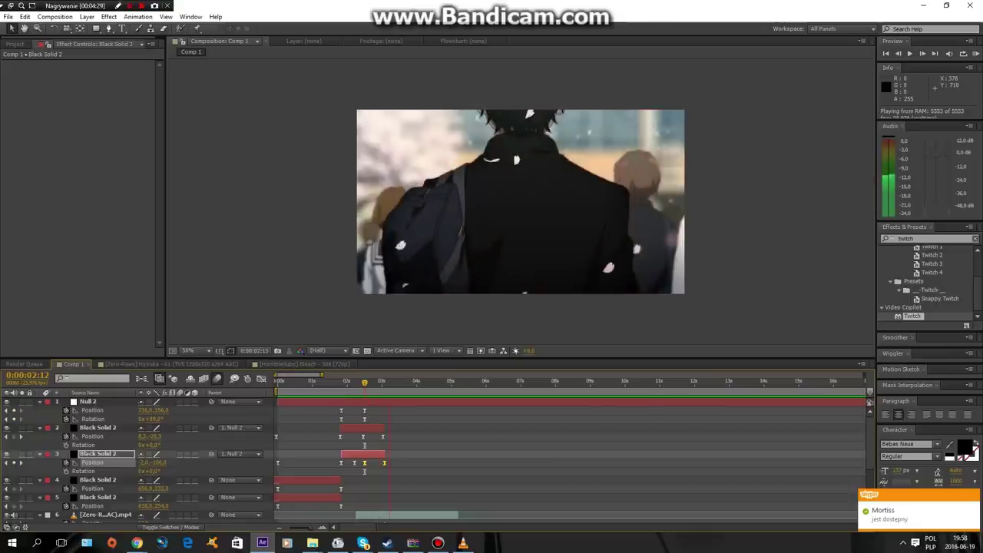
key(space)
key(space)
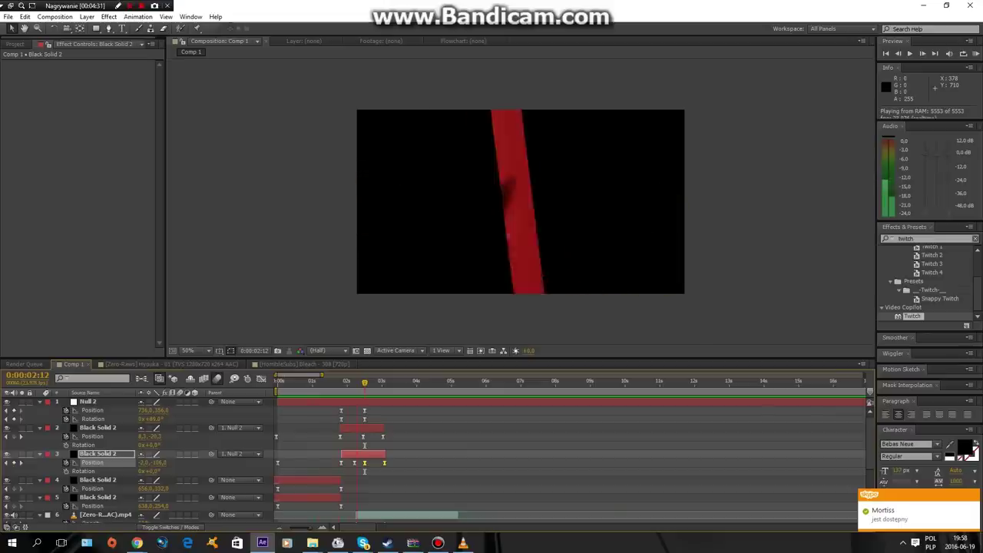
key(space)
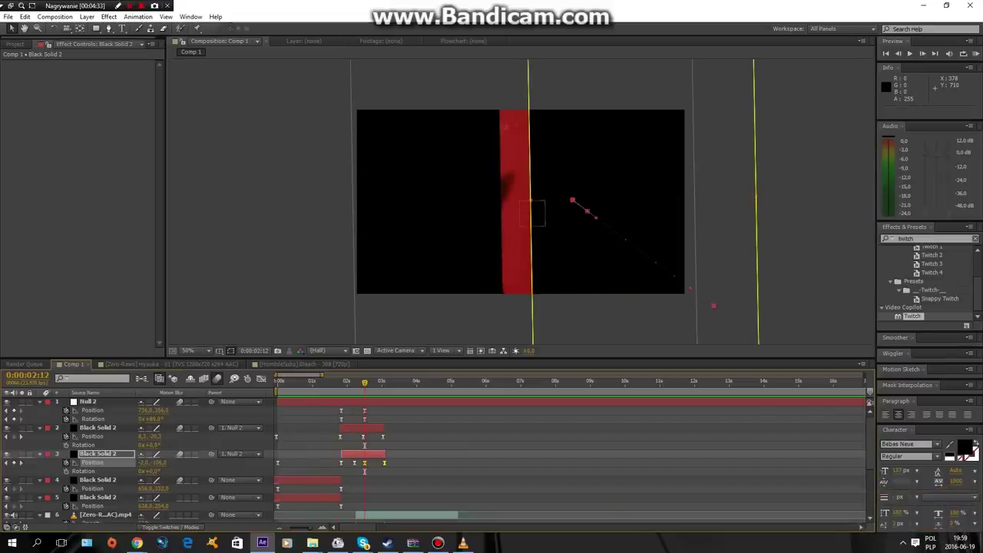
scroll(461, 461, down, 2)
scroll(460, 461, down, 1)
key(space)
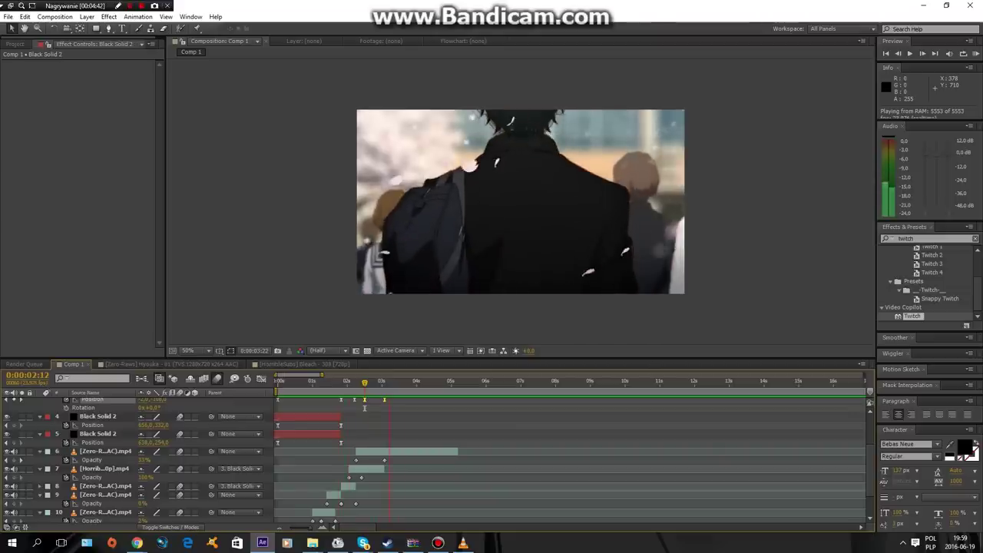
key(space)
scroll(492, 460, up, 2)
scroll(492, 461, up, 2)
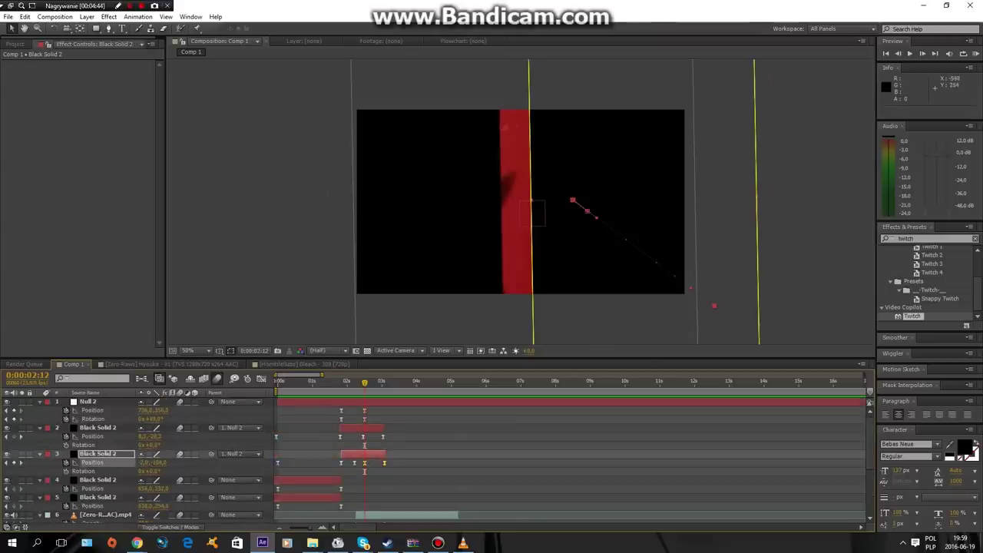
Add an adjustment layer to Comp 1 and select it at the composition start.
click(87, 16)
mouse_move(98, 28)
click(307, 96)
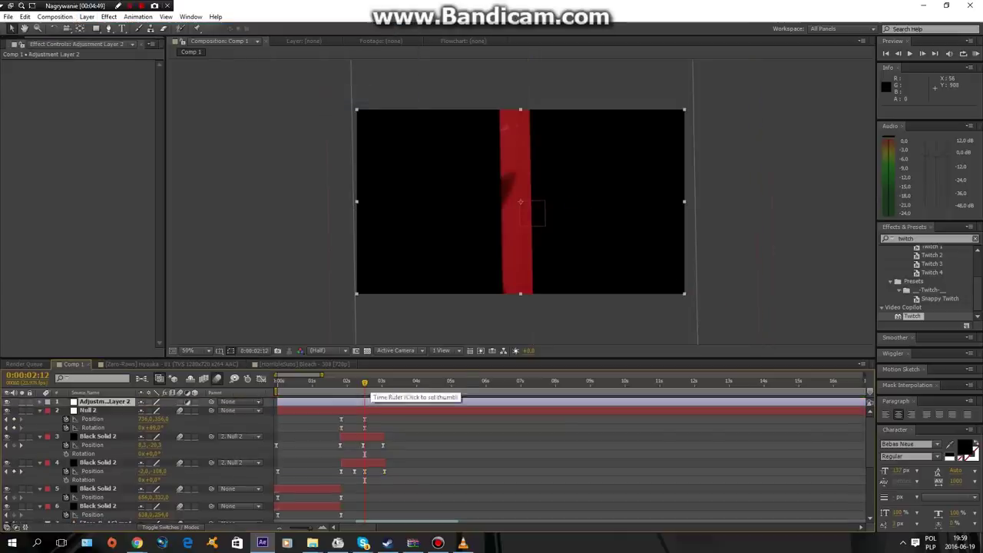
click(383, 381)
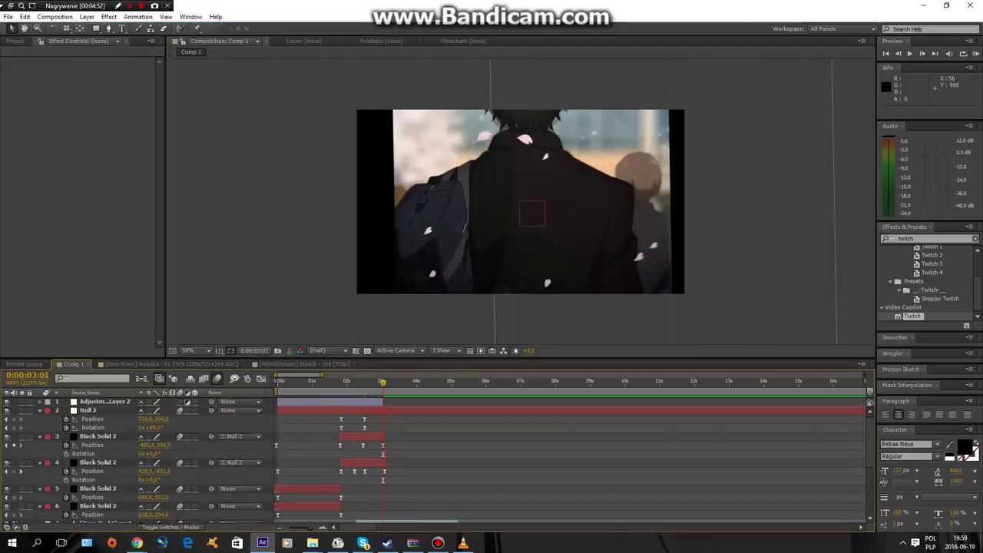
click(347, 380)
click(104, 401)
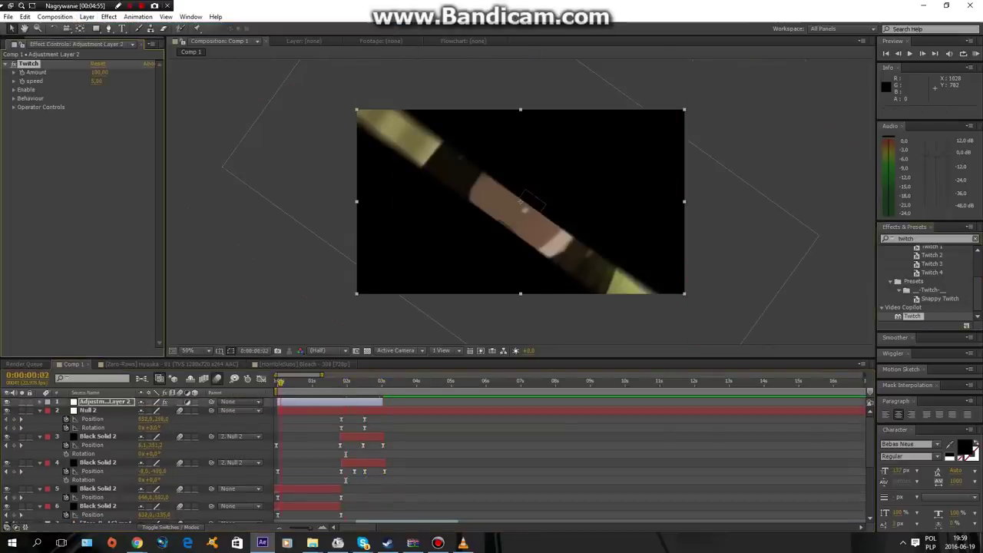
key(Home)
Set Twitch Slide Amount to 45, Amount to 121 and Speed to 7, then save.
click(13, 89)
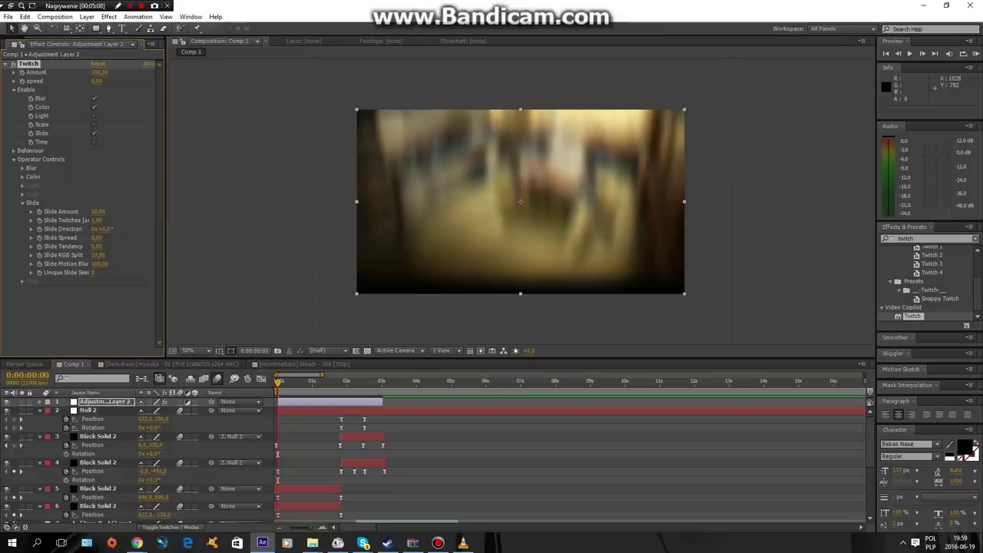
drag(98, 211, 93, 211)
drag(99, 72, 115, 72)
key(Return)
key(ctrl+s)
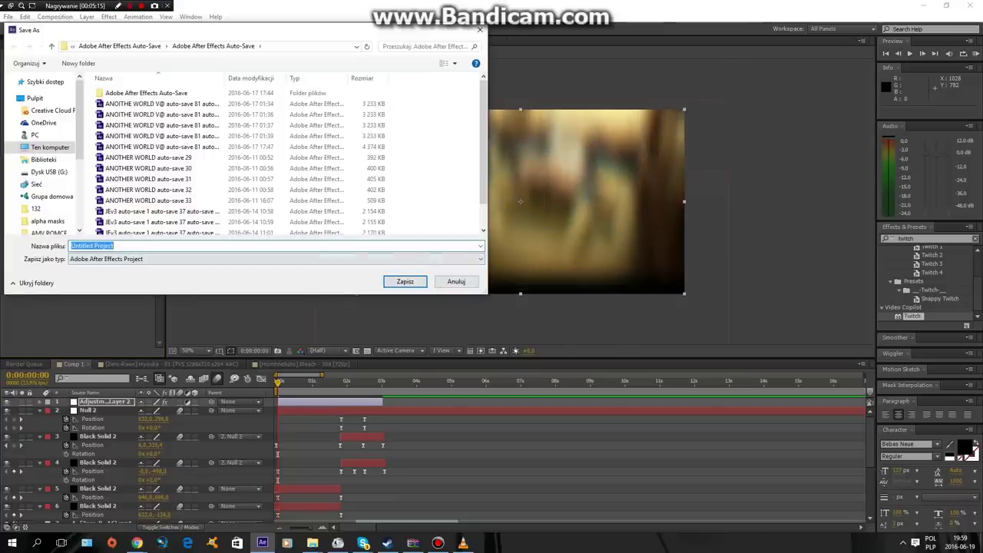
Cancel Save As, play the bar transition preview, and dismiss the incoming call notice.
key(Escape)
key(space)
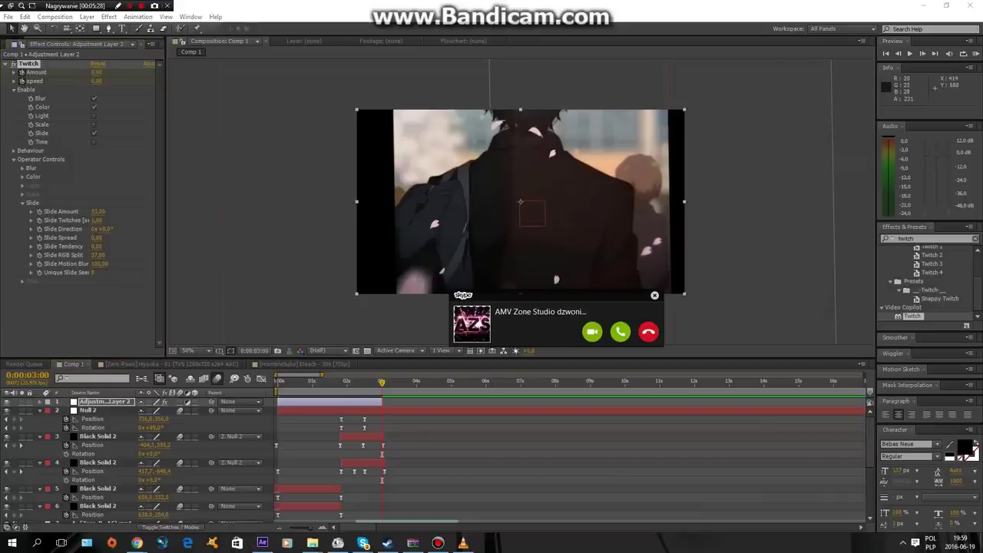
click(648, 332)
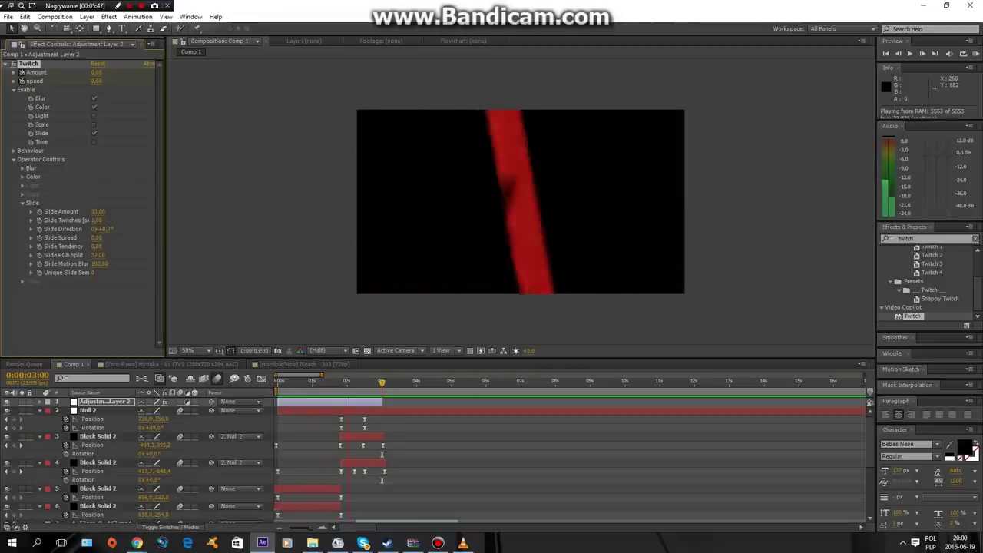
Let the Twitch-glitch bar reveal loop through, then stop the preview.
key(space)
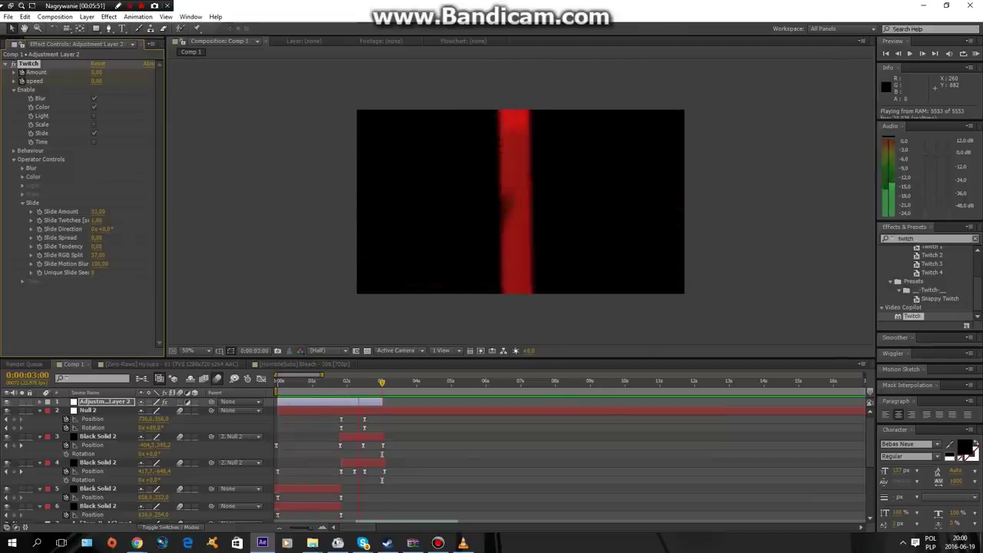
key(space)
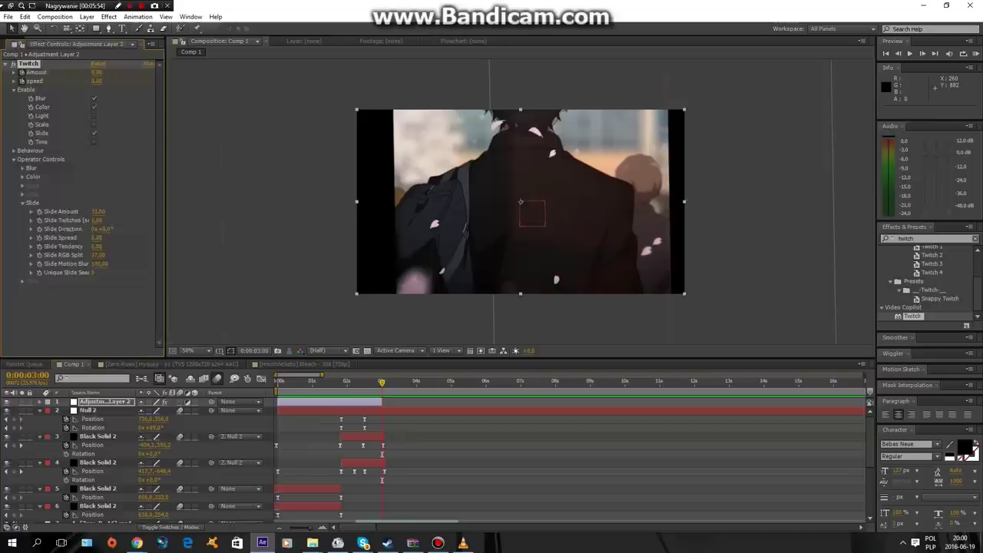
Push the right and left black bars further outward at their final keyframes.
click(98, 436)
click(381, 446)
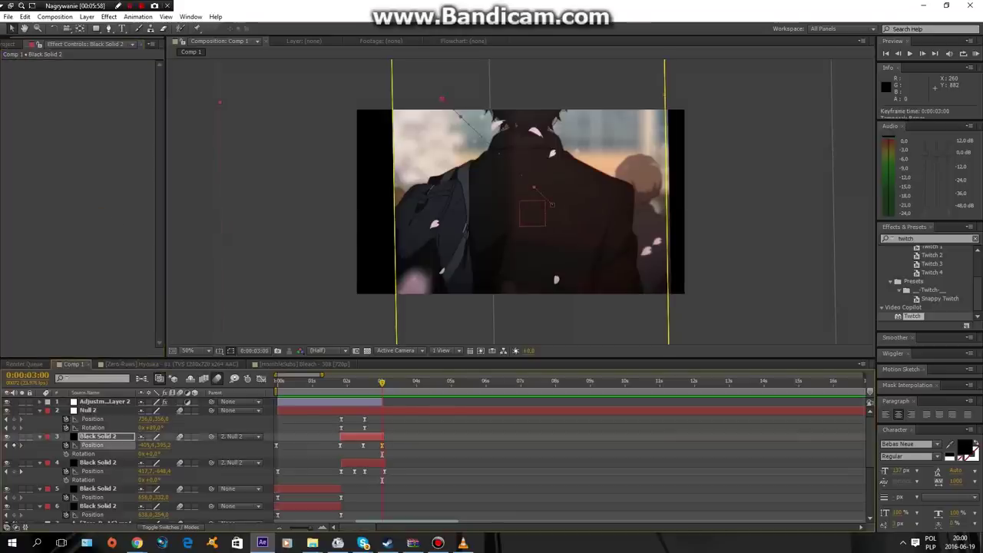
double_click(384, 471)
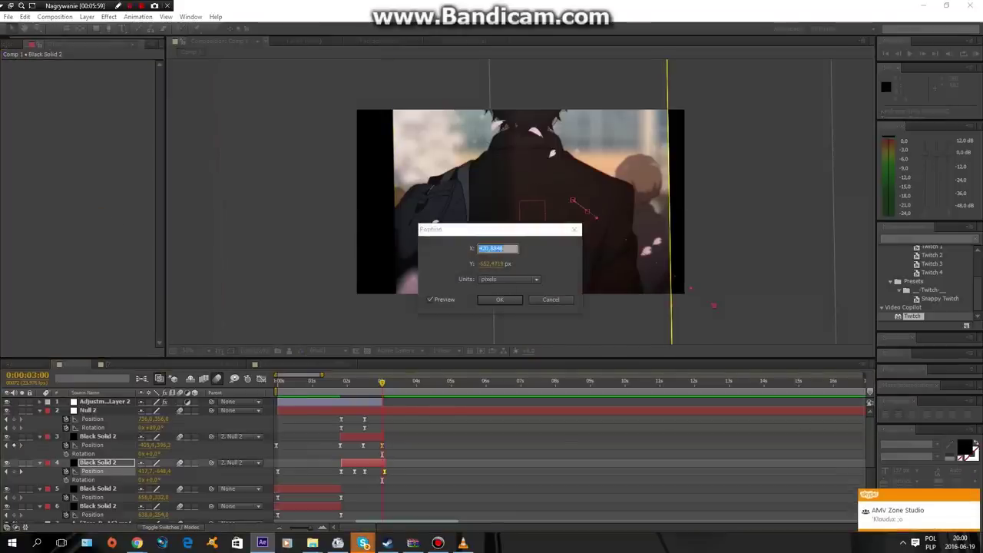
key(Escape)
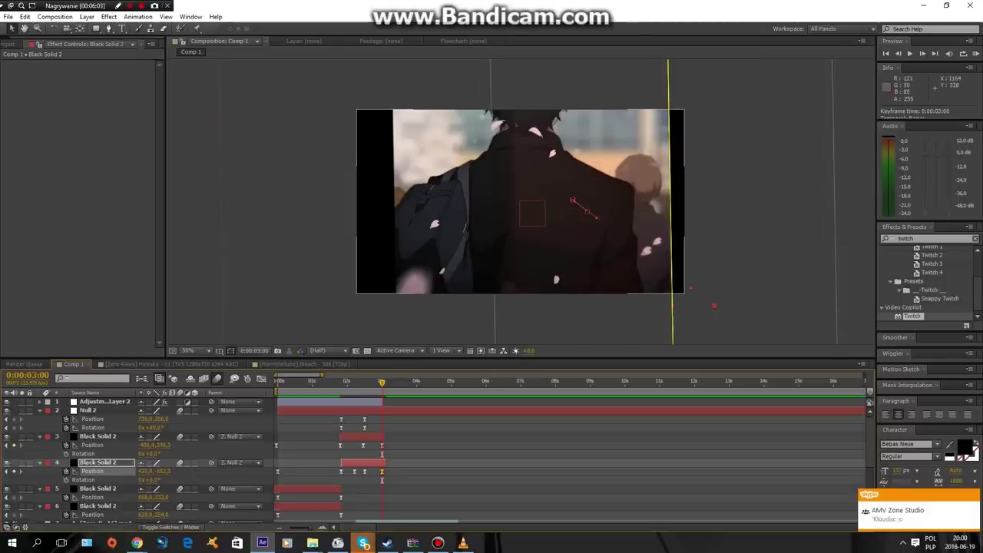
drag(706, 187, 717, 188)
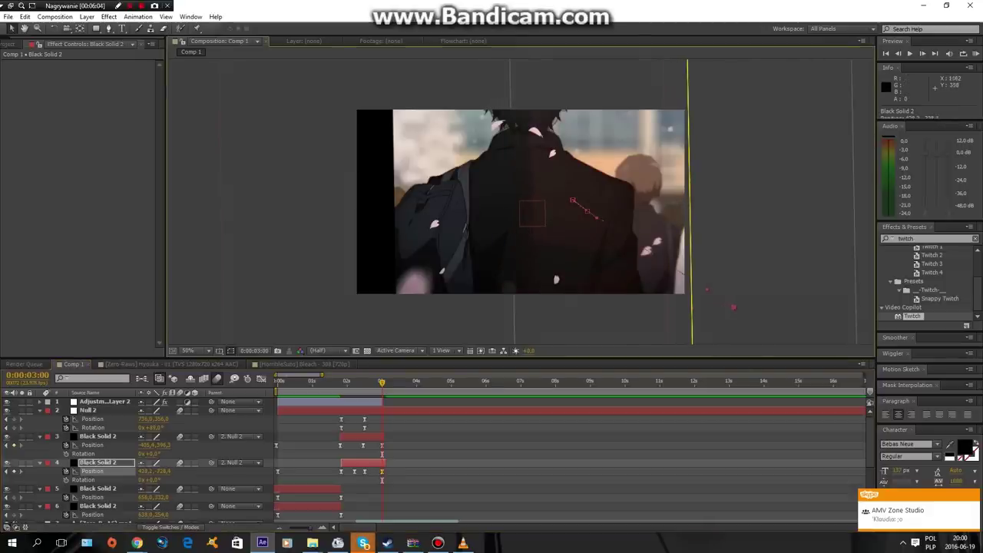
click(98, 437)
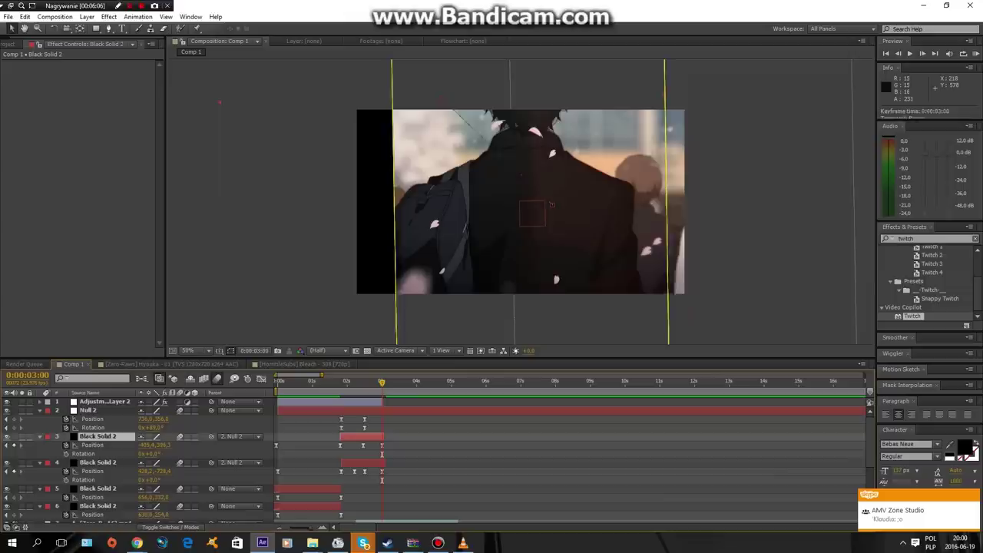
drag(413, 258, 372, 258)
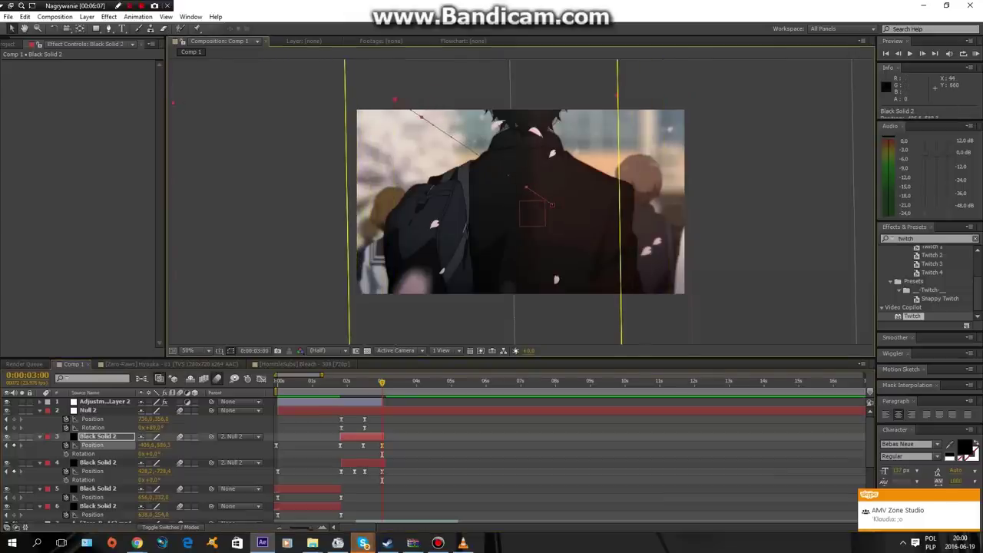
Preview the widened reveal and set the viewer zoom to 50%.
key(KP_0)
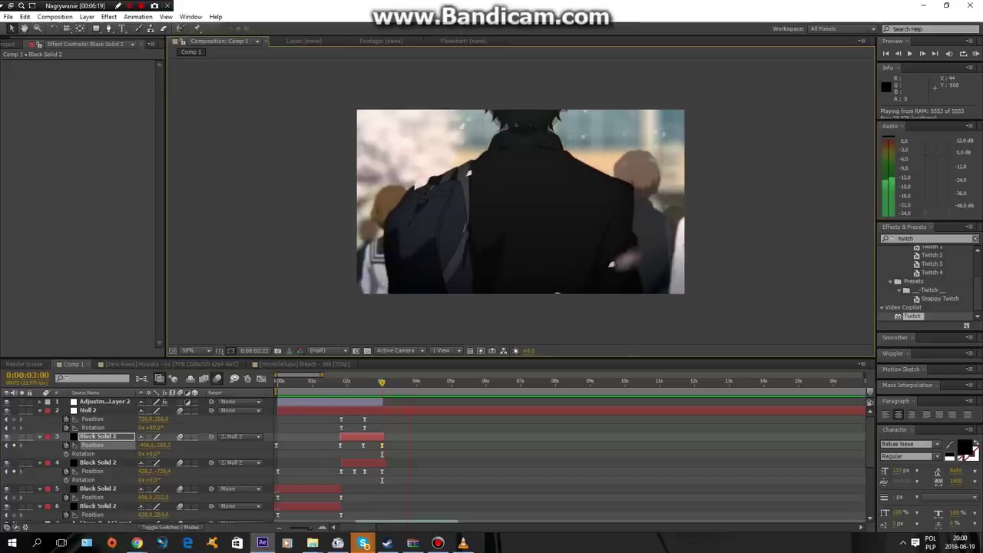
key(space)
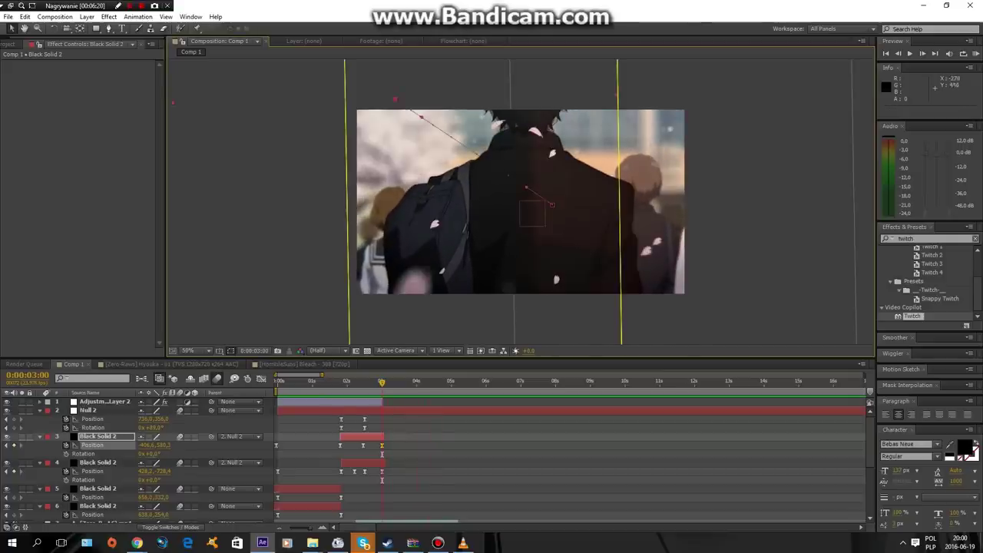
key(period)
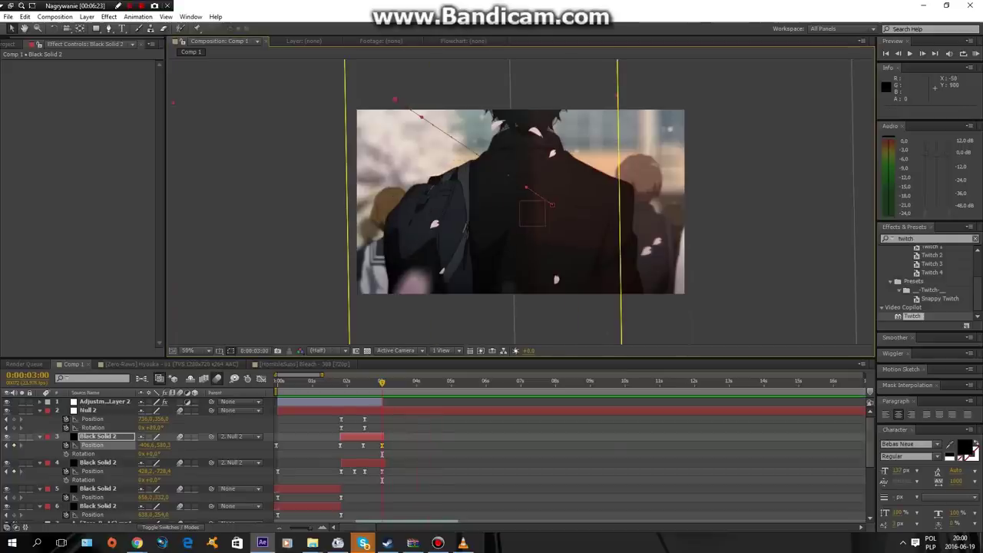
click(684, 313)
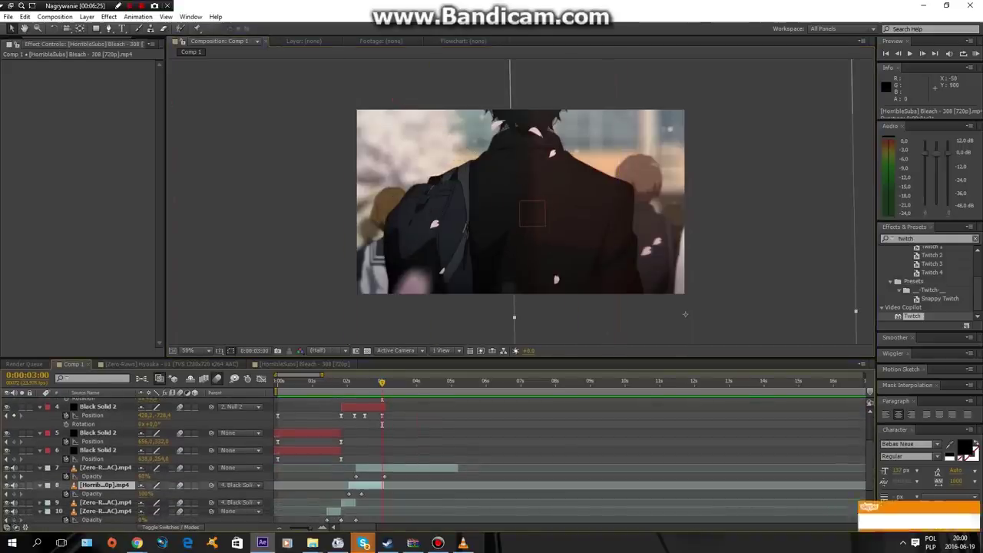
Add an Opacity keyframe to the HorribleSubs Bleach clip at 0:00:03:00 and preview twice.
key(alt+shift+t)
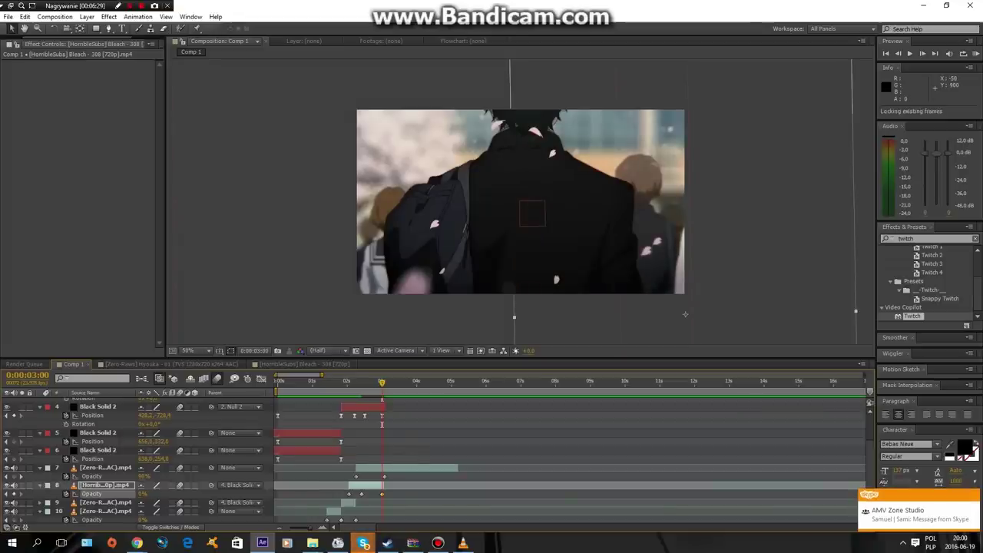
key(KP_0)
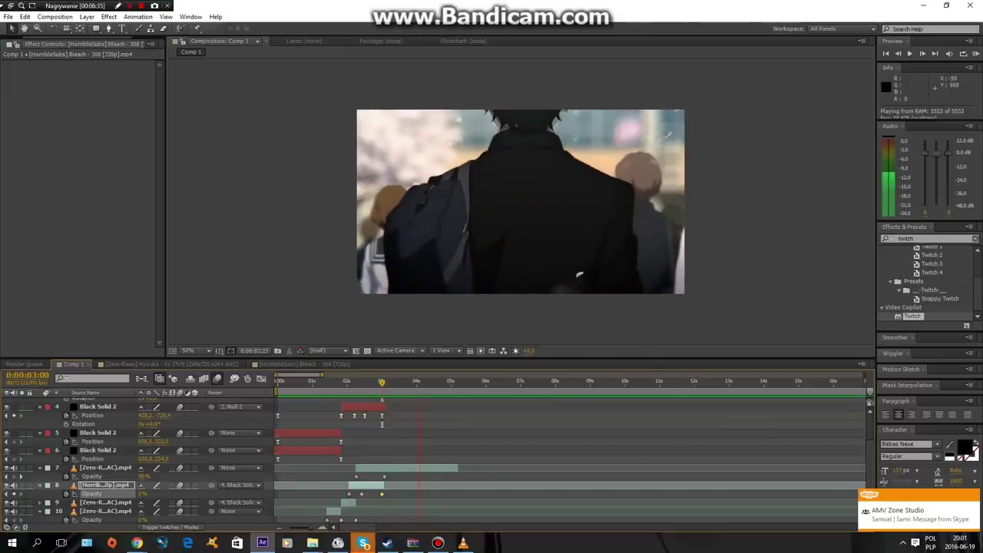
key(space)
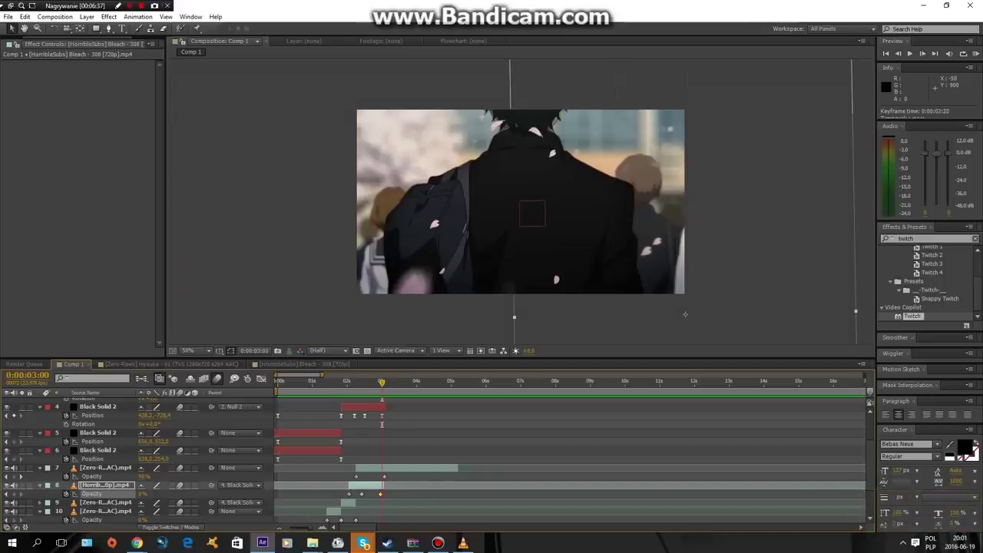
key(space)
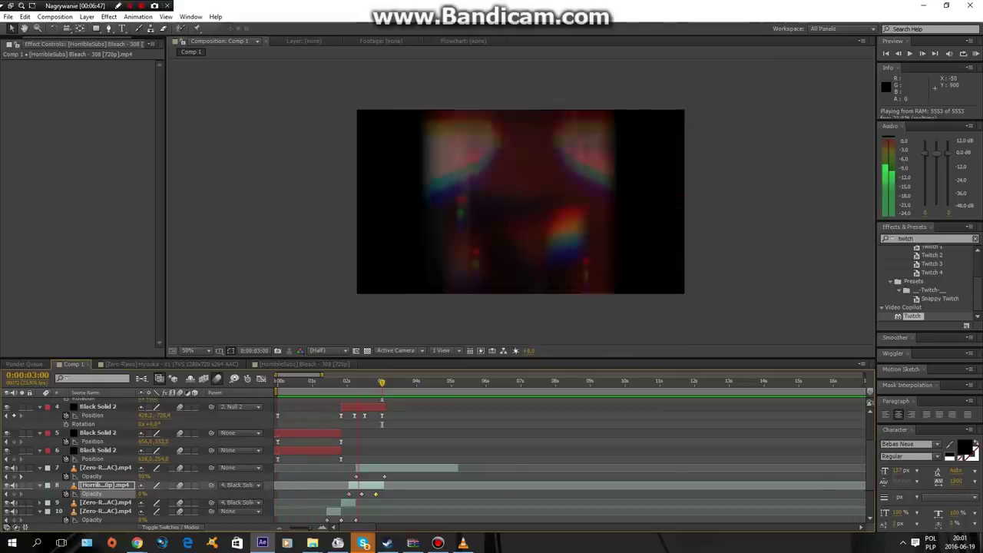
click(685, 313)
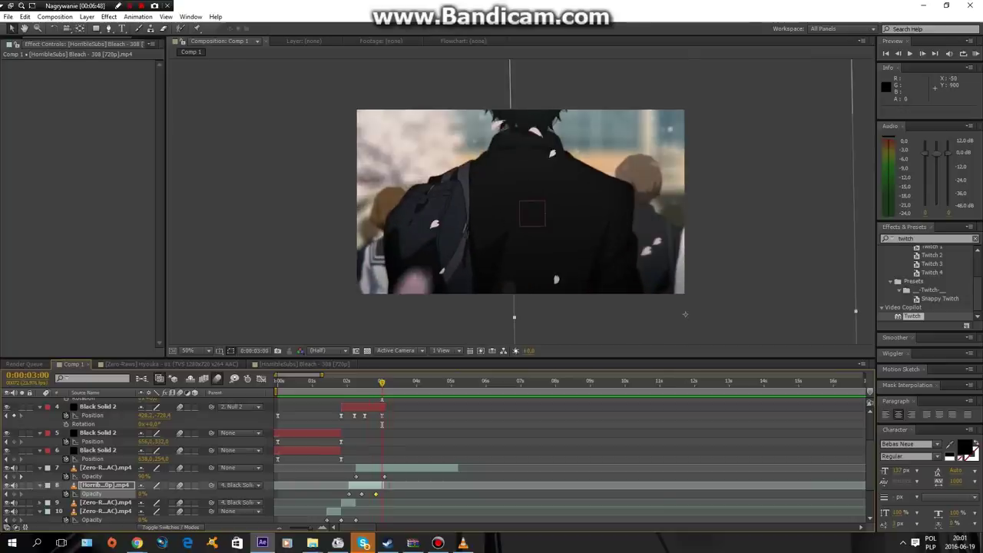